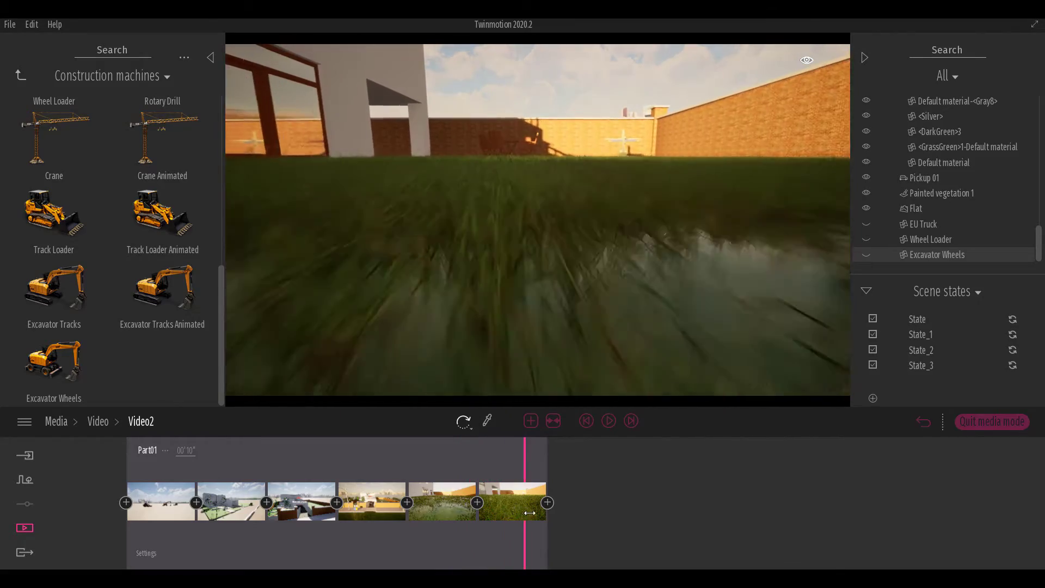
Step: Add one more camera keyframe, rewind the preview, and leave media mode for the live scene
{"action": "left_click", "coordinate": [547, 502]}
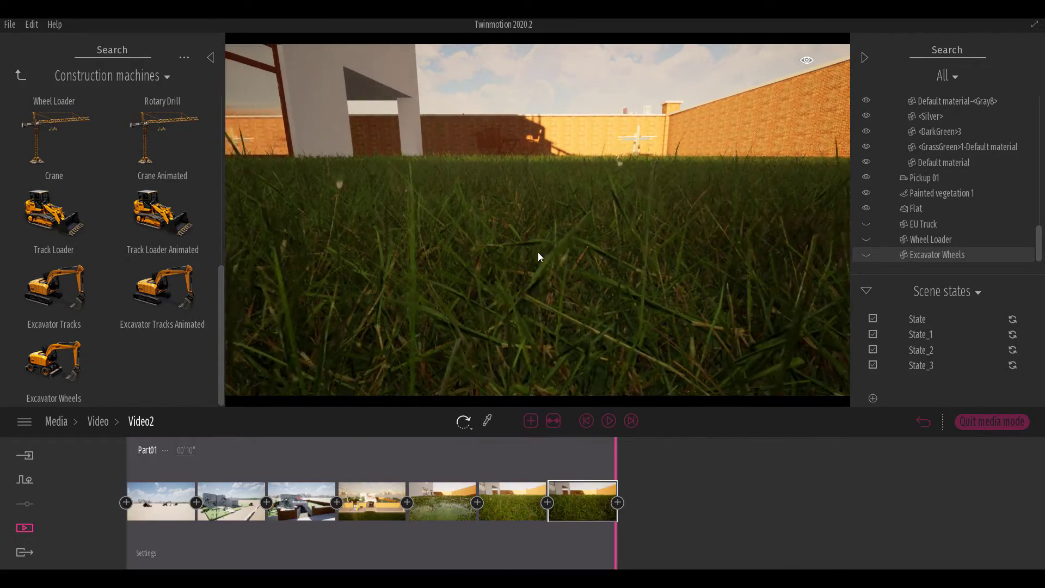
{"action": "left_click_drag", "start_coordinate": [460, 541], "coordinate": [474, 513]}
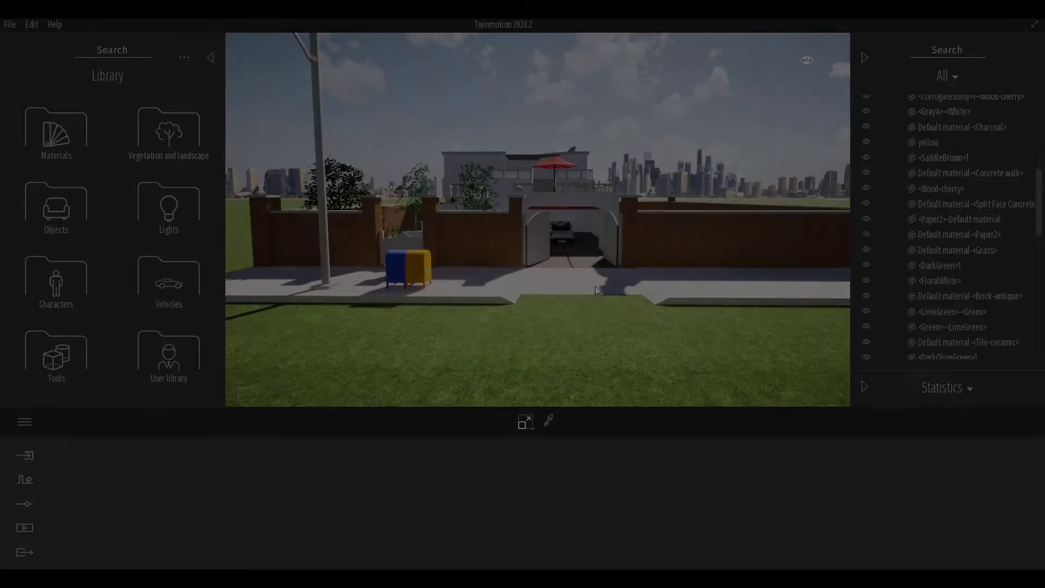
{"action": "scroll", "coordinate": [620, 294], "scroll_direction": "down", "scroll_amount": 5}
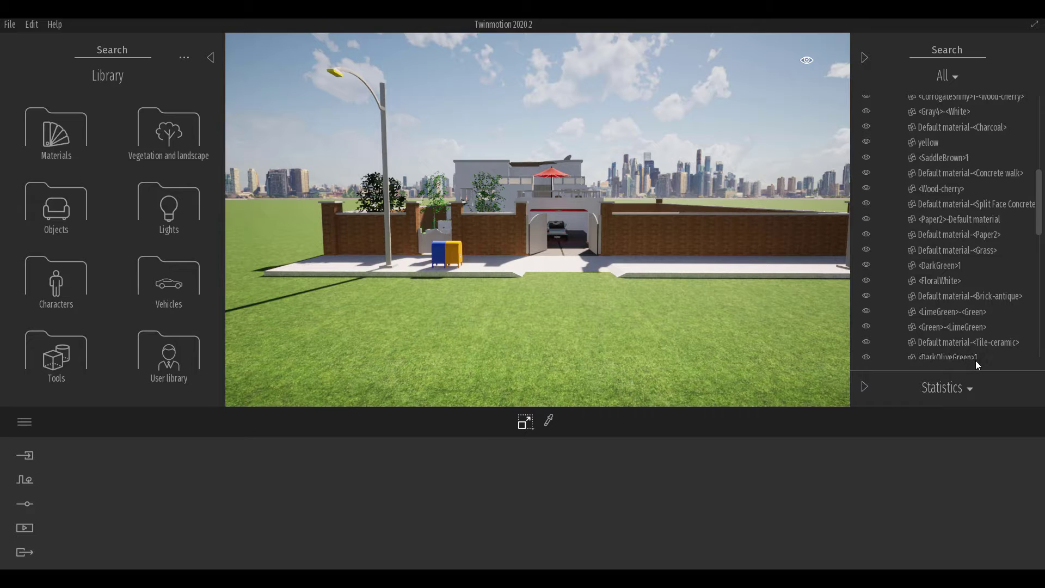
Step: Switch the right panel from Statistics to Scene states and expand that section
{"action": "left_click", "coordinate": [952, 389]}
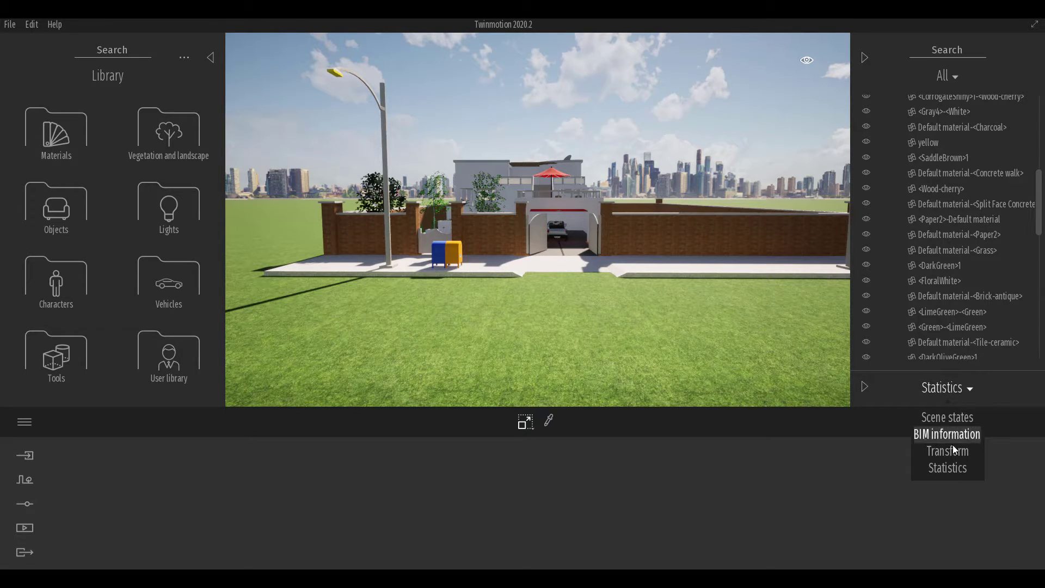
{"action": "left_click", "coordinate": [938, 416]}
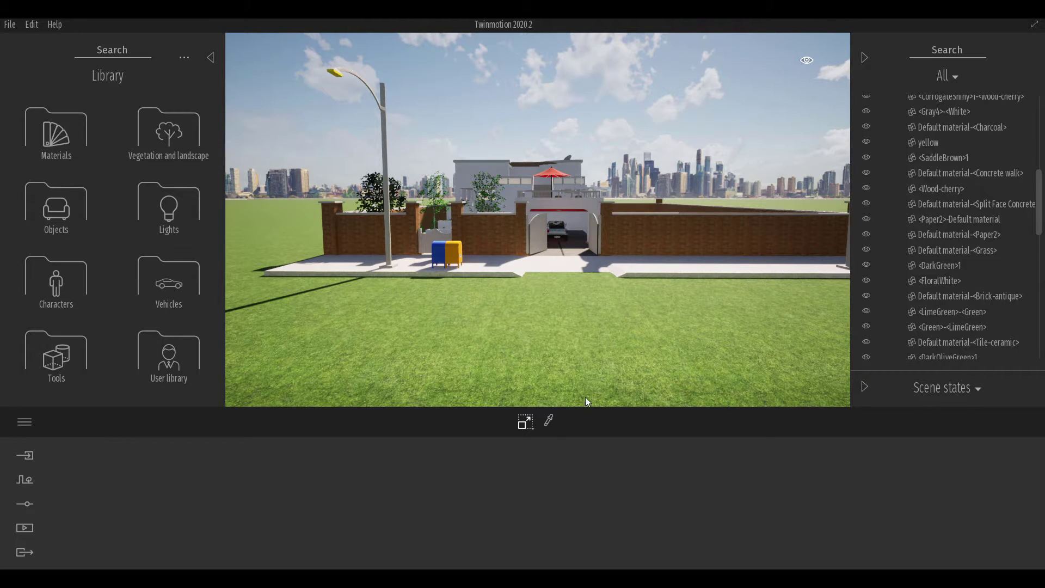
{"action": "left_click", "coordinate": [864, 387]}
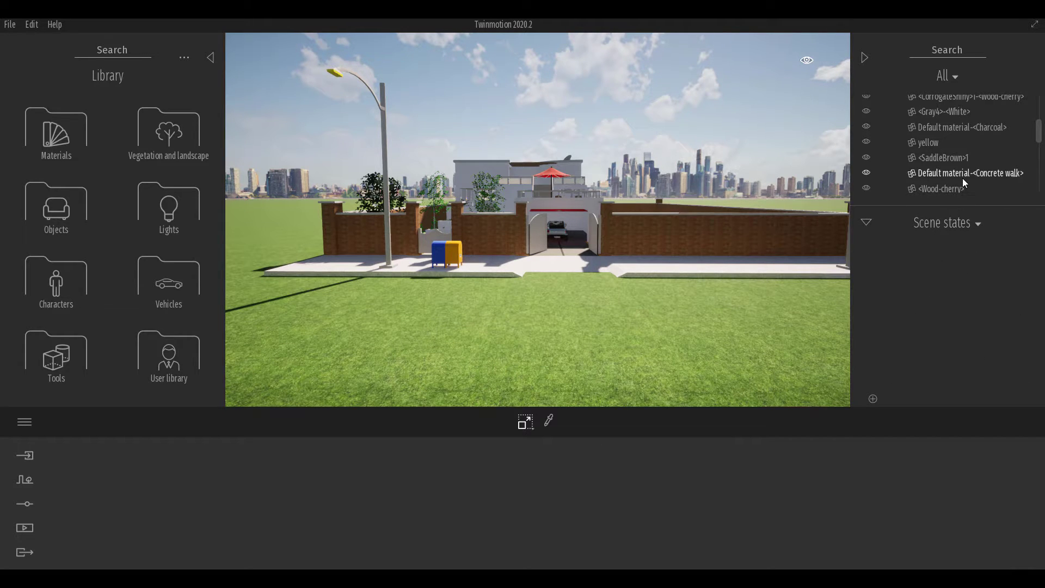
Step: Enlarge the scene object list and hide the first group of model materials
{"action": "scroll", "coordinate": [959, 168], "scroll_direction": "down", "scroll_amount": 3}
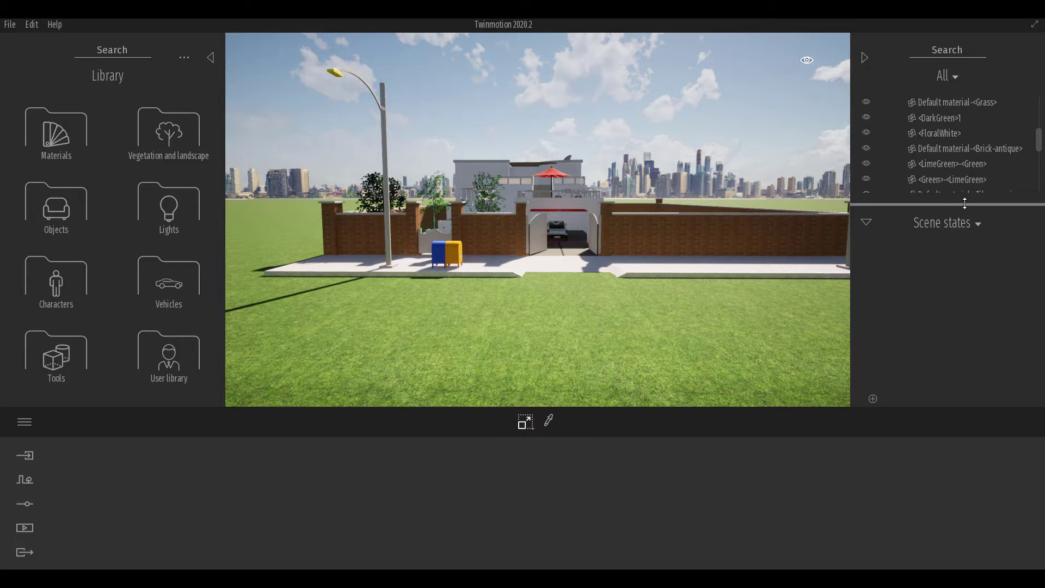
{"action": "left_click_drag", "start_coordinate": [963, 205], "coordinate": [963, 364]}
{"action": "left_click_drag", "start_coordinate": [1041, 226], "coordinate": [1037, 103]}
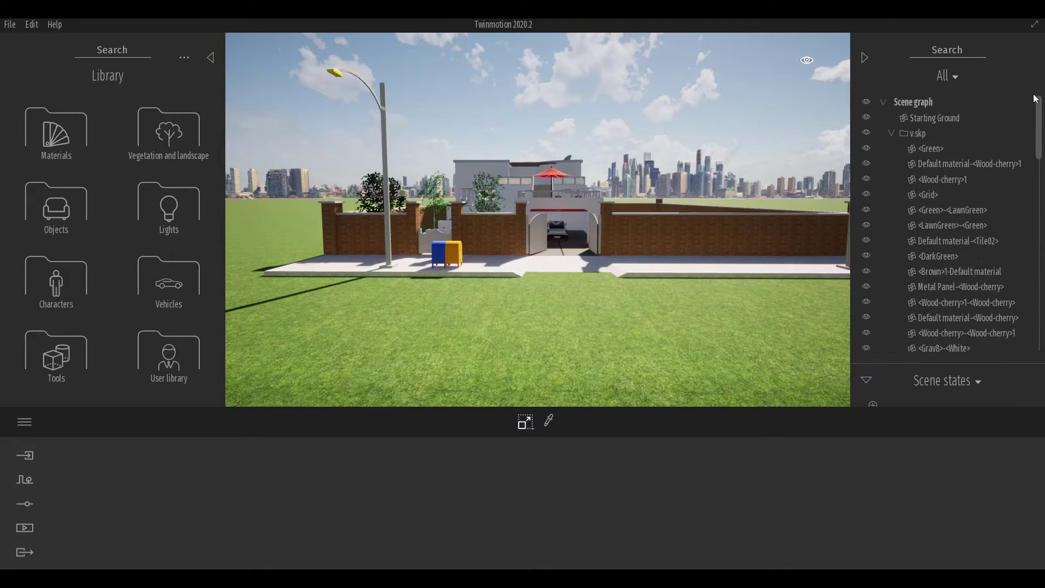
{"action": "left_click_drag", "start_coordinate": [867, 149], "coordinate": [866, 346]}
Step: Hide the remaining materials and objects, then shrink the list to make room for Scene states
{"action": "scroll", "coordinate": [865, 271], "scroll_direction": "down", "scroll_amount": 3}
{"action": "scroll", "coordinate": [866, 277], "scroll_direction": "down", "scroll_amount": 15}
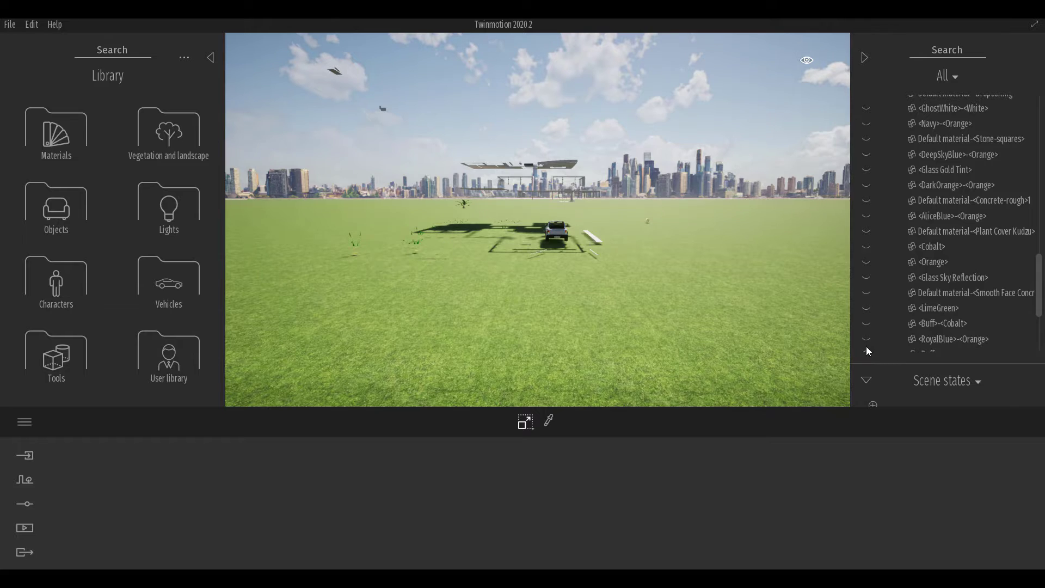
{"action": "scroll", "coordinate": [866, 347], "scroll_direction": "down", "scroll_amount": 3}
{"action": "mouse_move", "coordinate": [868, 235]}
{"action": "left_mouse_down"}
{"action": "mouse_move", "coordinate": [865, 315]}
{"action": "mouse_move", "coordinate": [876, 326]}
{"action": "mouse_move", "coordinate": [864, 328]}
{"action": "mouse_move", "coordinate": [864, 345]}
{"action": "left_mouse_up"}
{"action": "scroll", "coordinate": [887, 269], "scroll_direction": "down", "scroll_amount": 3}
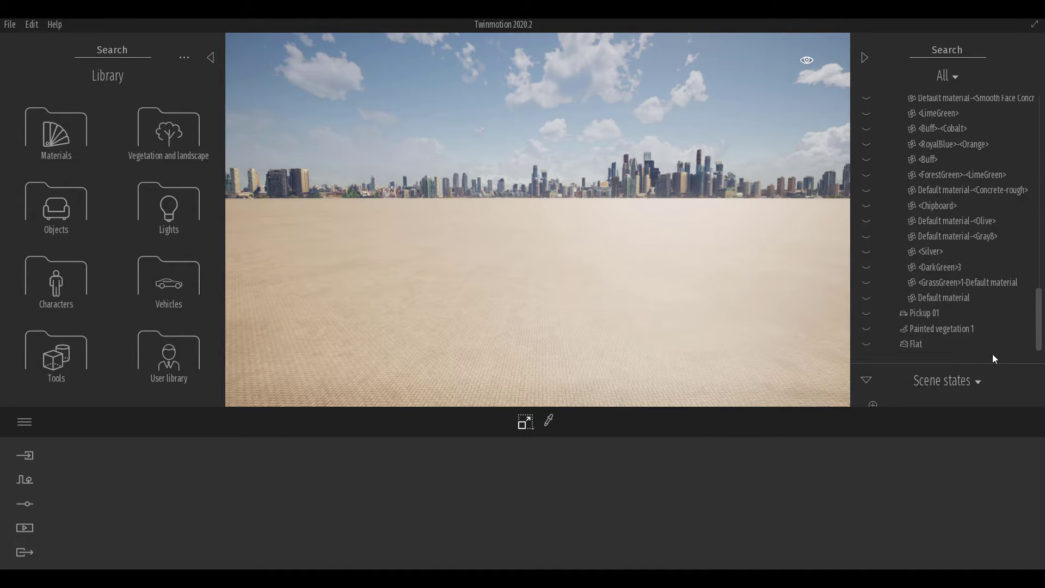
{"action": "scroll", "coordinate": [866, 379], "scroll_direction": "up", "scroll_amount": 1}
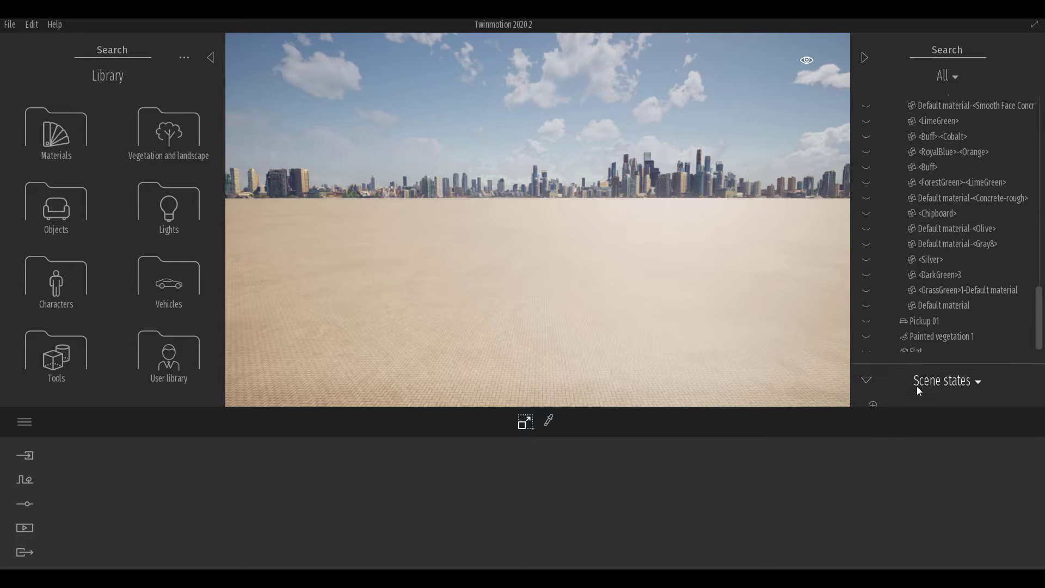
{"action": "scroll", "coordinate": [952, 336], "scroll_direction": "down", "scroll_amount": 1}
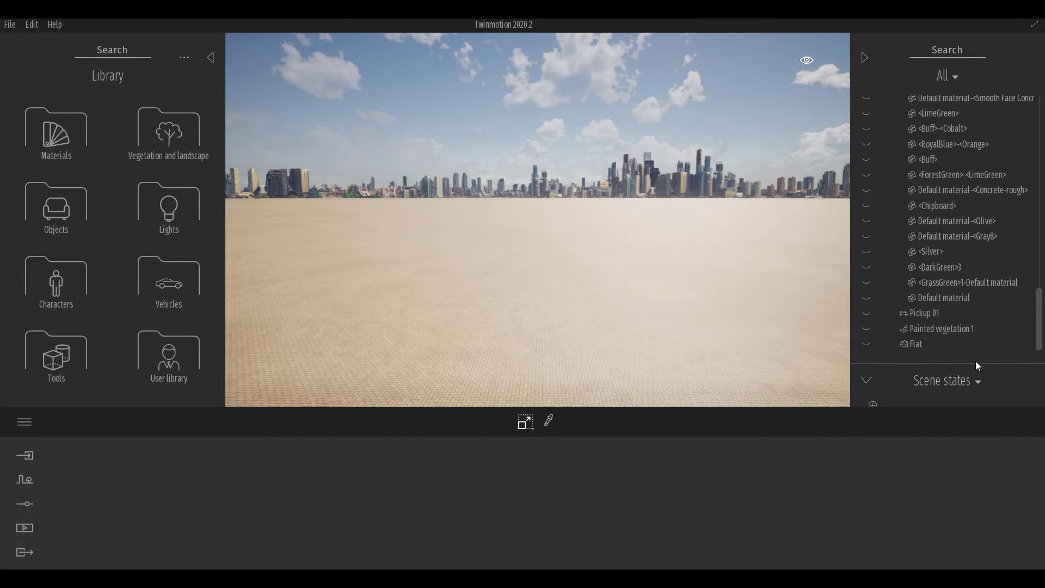
{"action": "left_click_drag", "start_coordinate": [972, 362], "coordinate": [972, 281]}
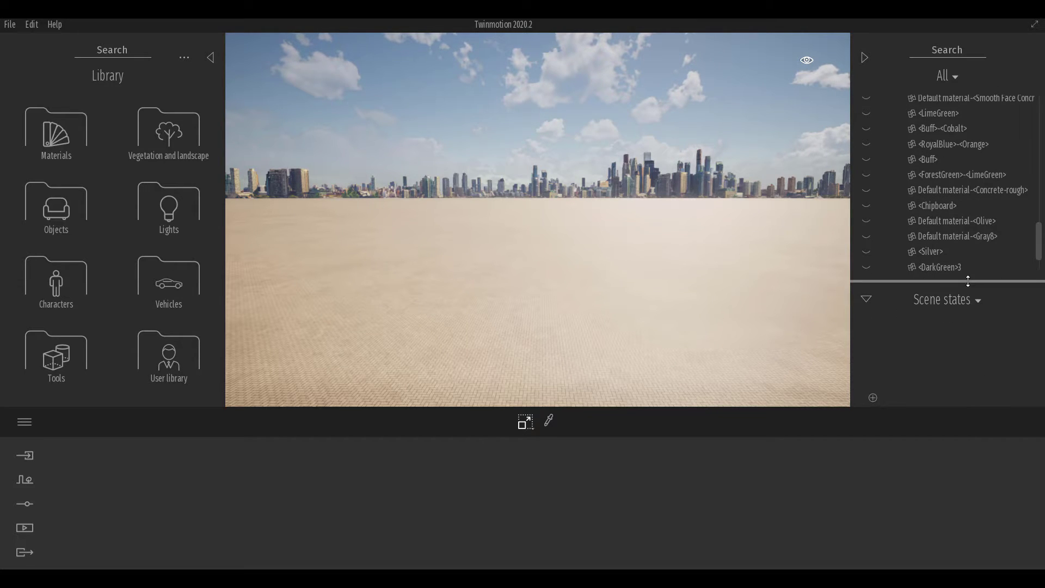
Step: Add the empty site as scene state 'State' and enlarge the object list again
{"action": "left_click", "coordinate": [873, 398]}
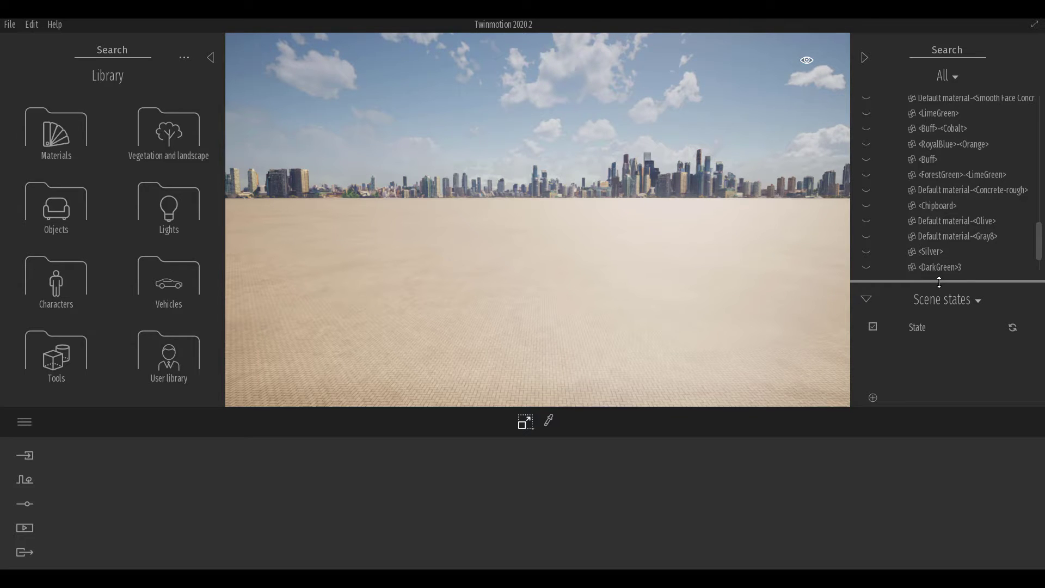
{"action": "left_click_drag", "start_coordinate": [939, 282], "coordinate": [945, 400]}
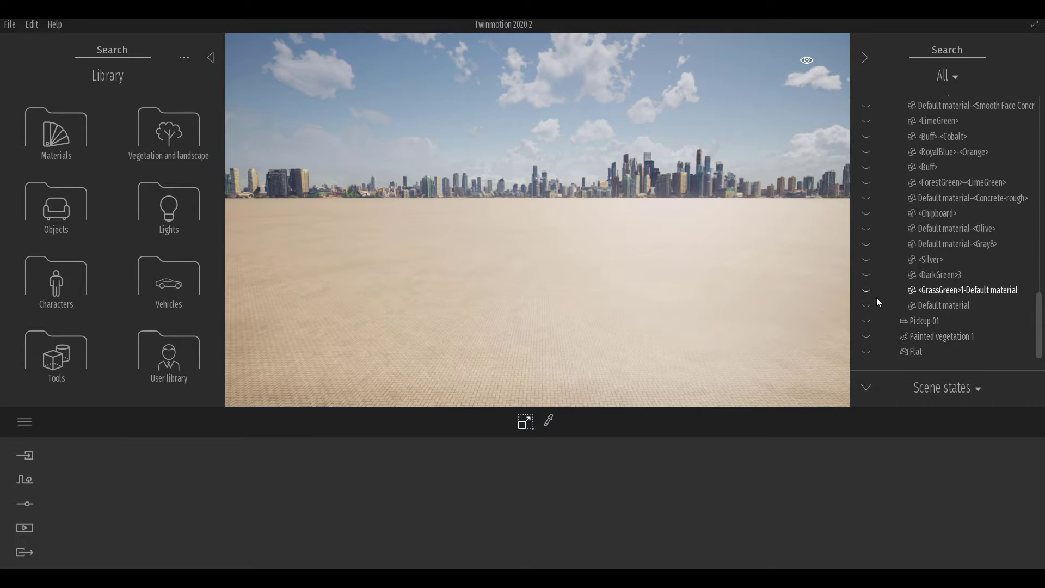
{"action": "left_click_drag", "start_coordinate": [1039, 327], "coordinate": [1039, 119]}
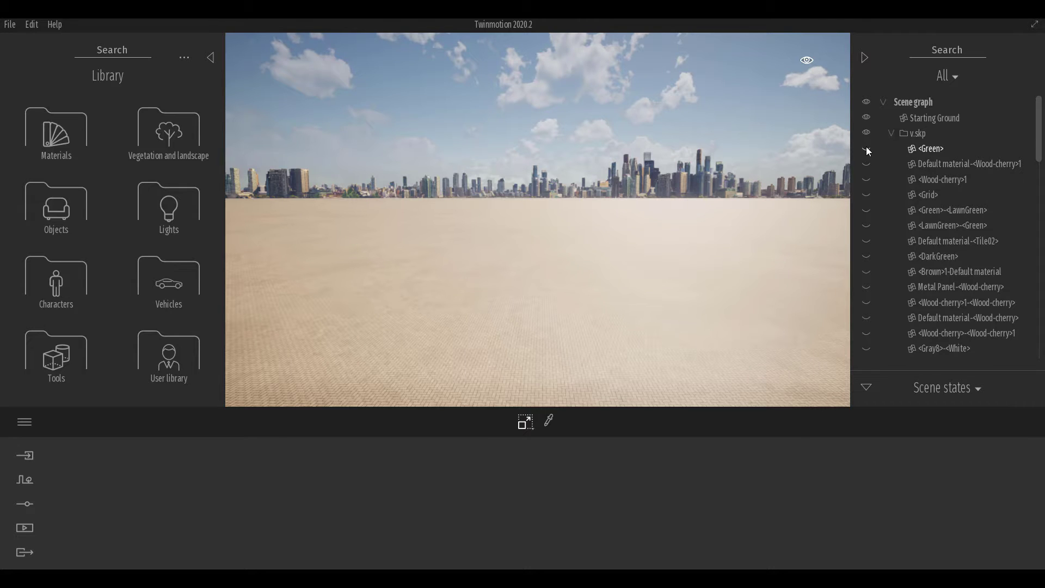
Step: Show the parts from <Green> to Default material-<Grass>, keeping Brick-antique hidden, and save as State_1
{"action": "left_click_drag", "start_coordinate": [867, 151], "coordinate": [864, 273]}
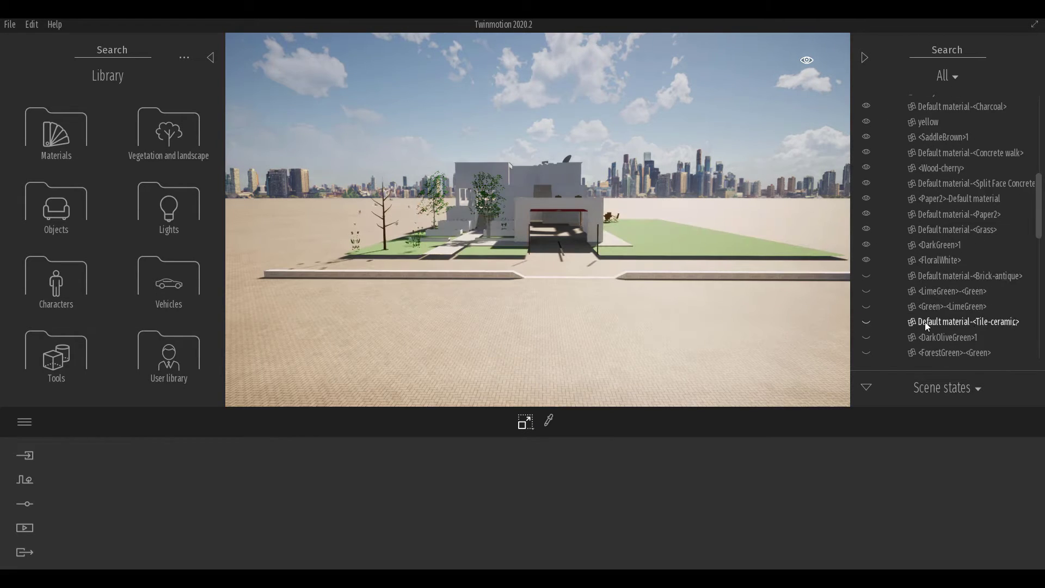
{"action": "left_click", "coordinate": [866, 275]}
{"action": "left_click", "coordinate": [867, 275]}
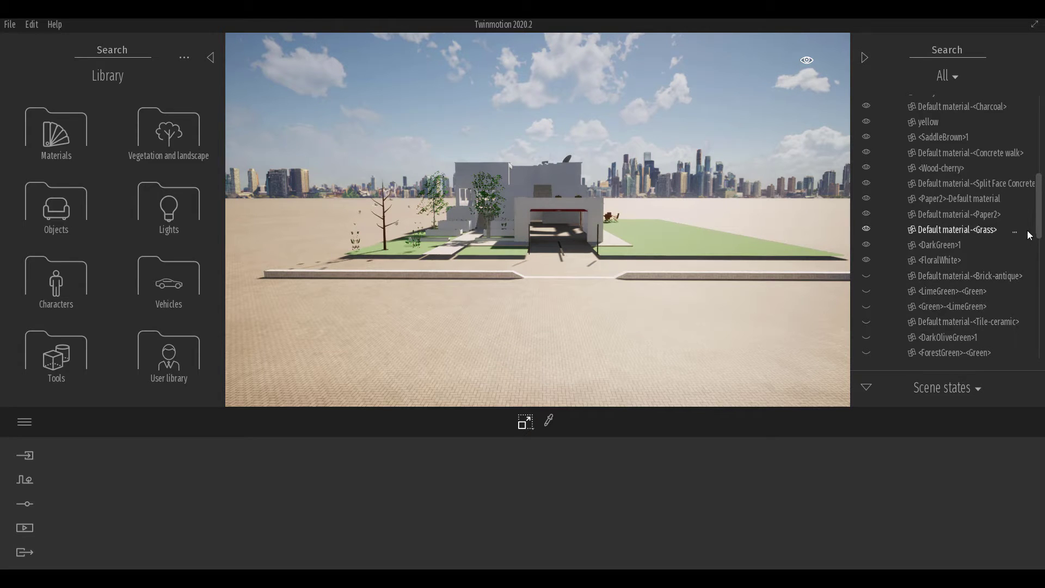
{"action": "left_click_drag", "start_coordinate": [912, 370], "coordinate": [893, 248]}
{"action": "left_click", "coordinate": [873, 399]}
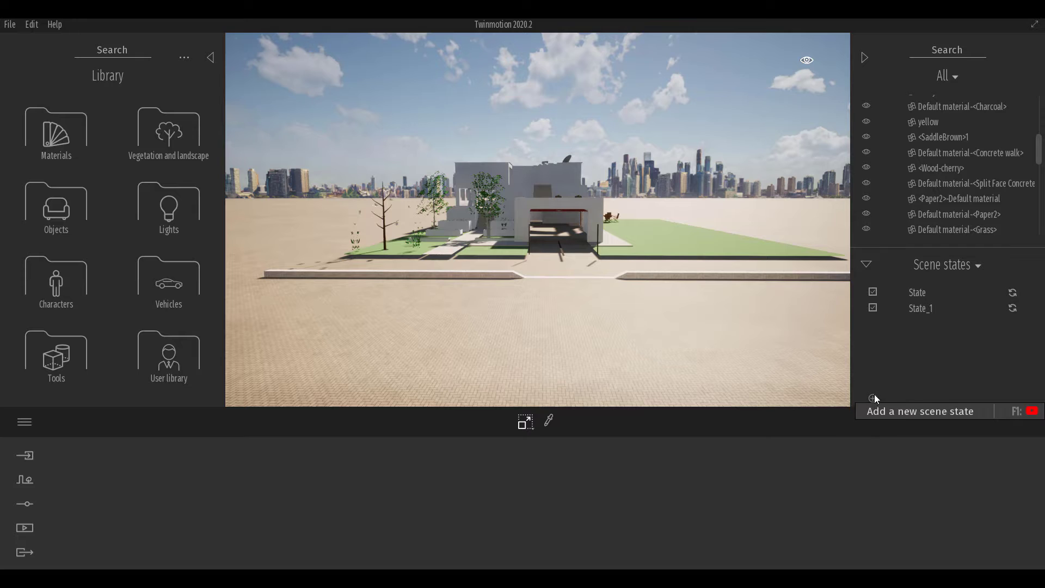
{"action": "left_click_drag", "start_coordinate": [916, 246], "coordinate": [925, 381]}
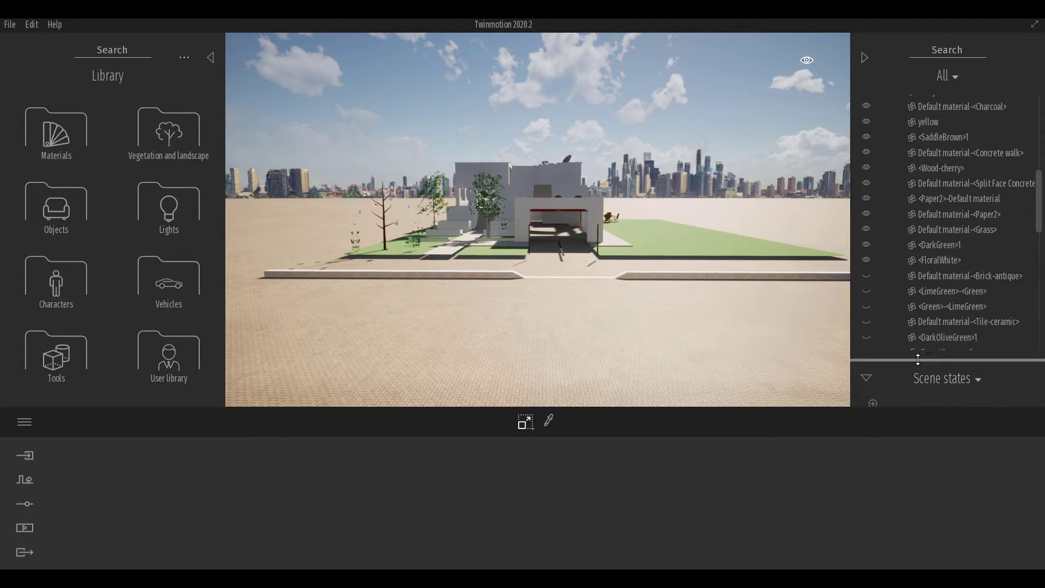
Step: Show the parts from Brick-antique to Silver and save them as State_2
{"action": "scroll", "coordinate": [942, 277], "scroll_direction": "down", "scroll_amount": 5}
{"action": "mouse_move", "coordinate": [868, 197]}
{"action": "left_mouse_down"}
{"action": "mouse_move", "coordinate": [866, 354]}
{"action": "mouse_move", "coordinate": [864, 327]}
{"action": "left_mouse_up"}
{"action": "scroll", "coordinate": [867, 325], "scroll_direction": "down", "scroll_amount": 9}
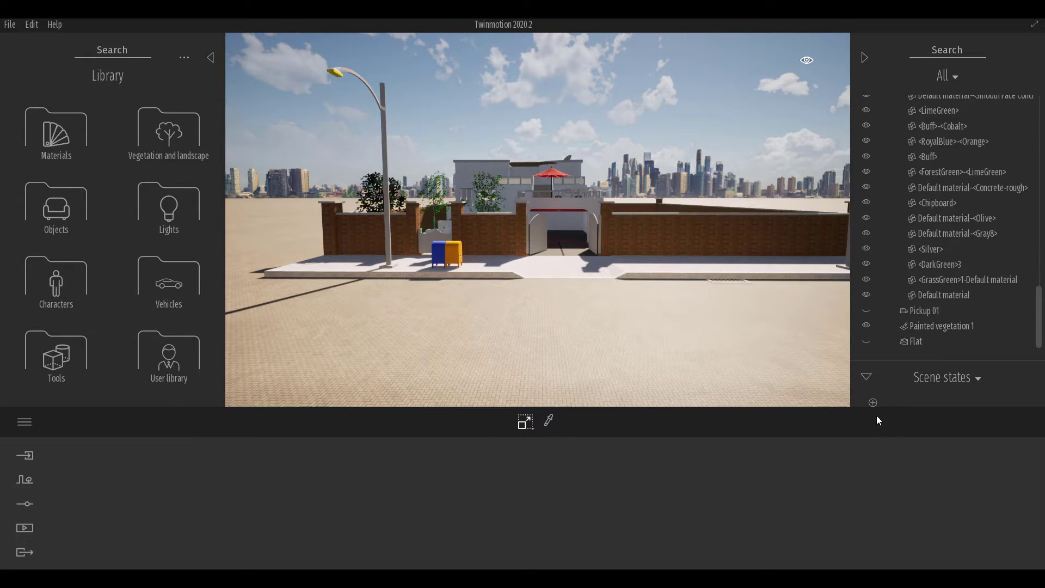
{"action": "left_click", "coordinate": [932, 376]}
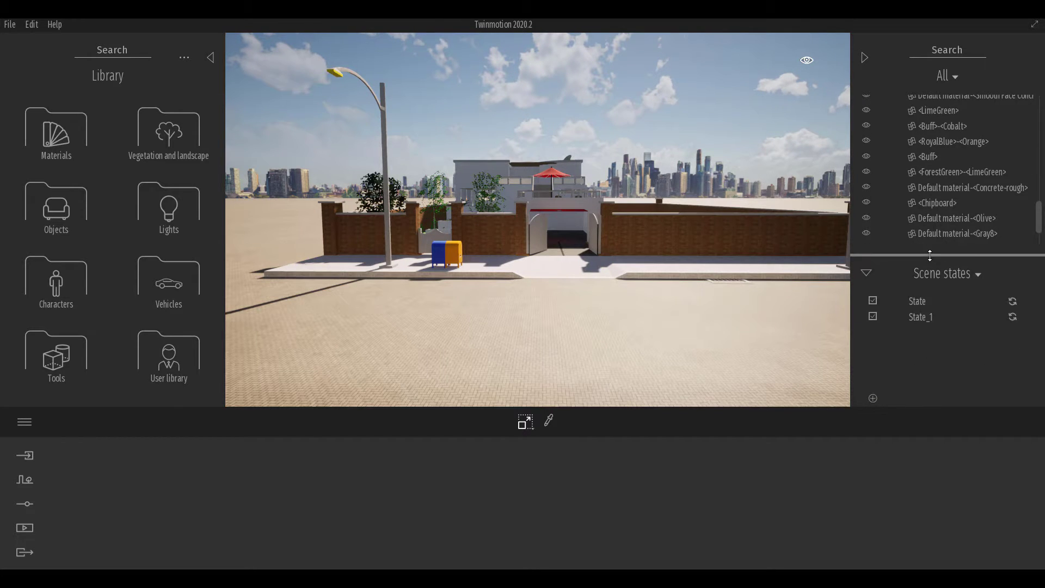
{"action": "left_click", "coordinate": [872, 399]}
{"action": "left_click_drag", "start_coordinate": [924, 256], "coordinate": [915, 338]}
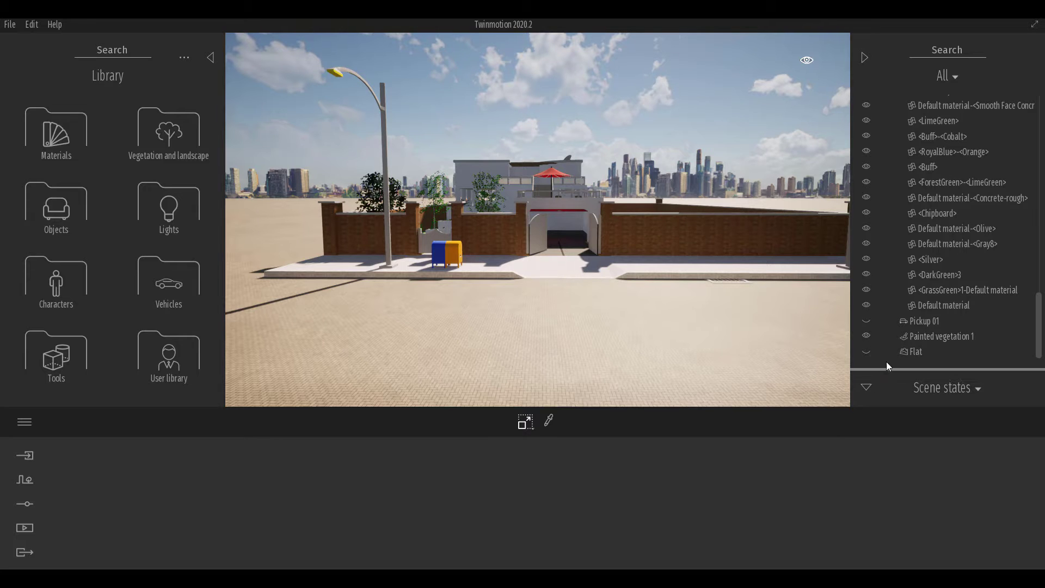
Step: Show Pickup 01 and the Flat grass ground, then save as State_3
{"action": "mouse_move", "coordinate": [886, 369]}
{"action": "left_mouse_down"}
{"action": "mouse_move", "coordinate": [890, 329]}
{"action": "mouse_move", "coordinate": [886, 383]}
{"action": "left_mouse_up"}
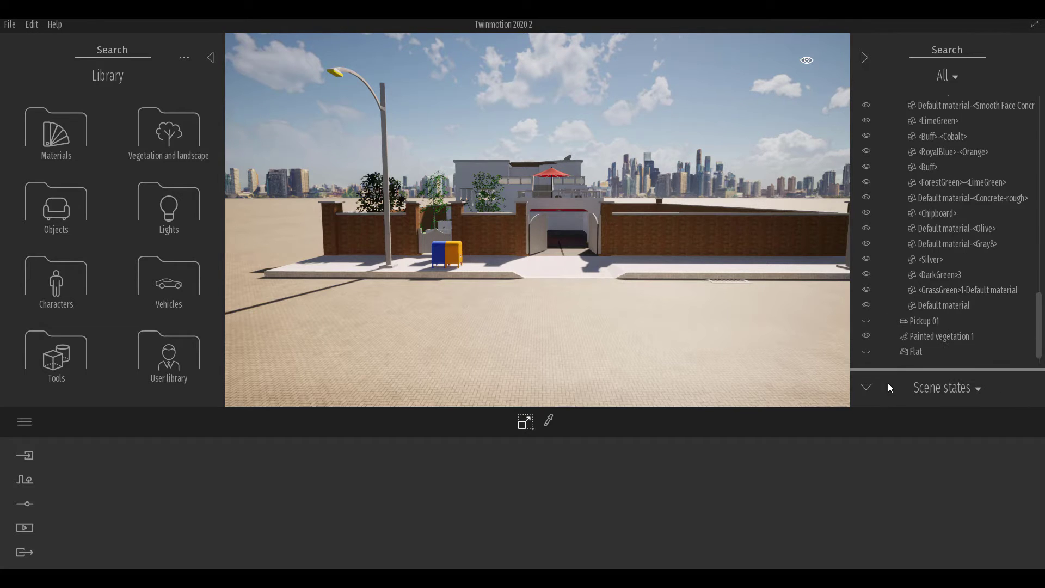
{"action": "left_click", "coordinate": [866, 320]}
{"action": "left_click", "coordinate": [866, 351]}
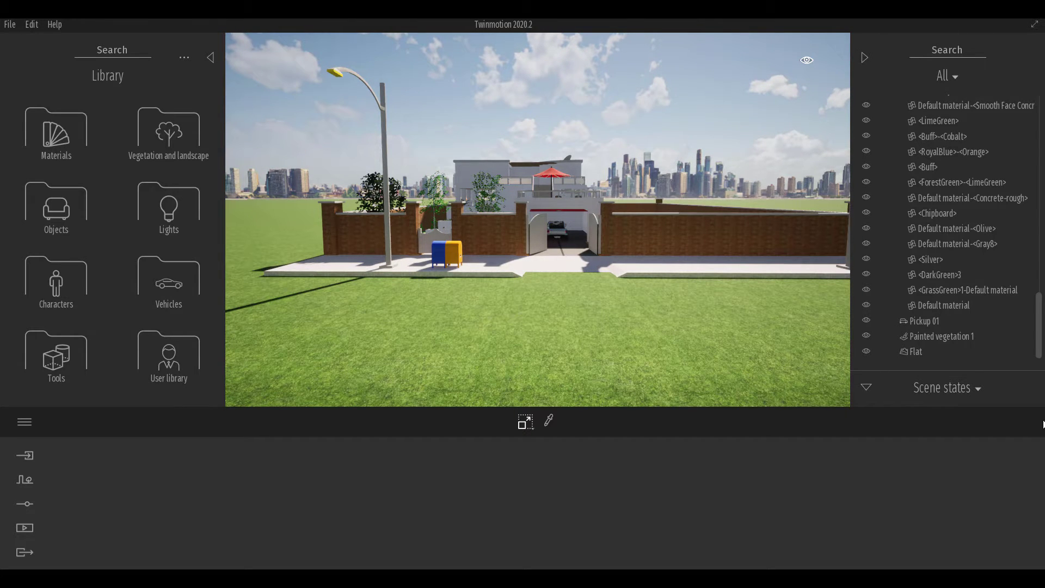
{"action": "left_click_drag", "start_coordinate": [941, 371], "coordinate": [942, 298]}
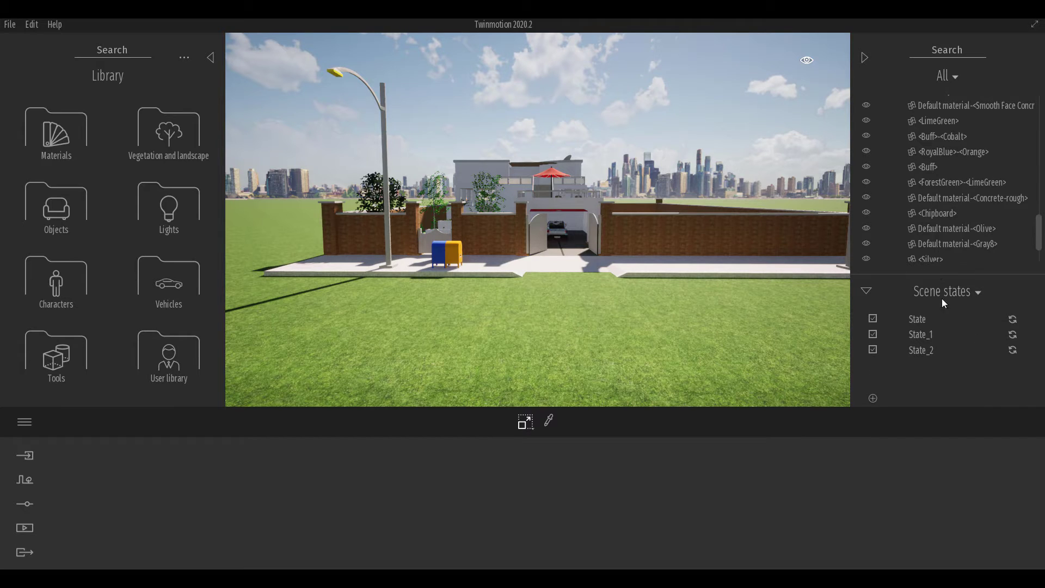
{"action": "left_click", "coordinate": [872, 398]}
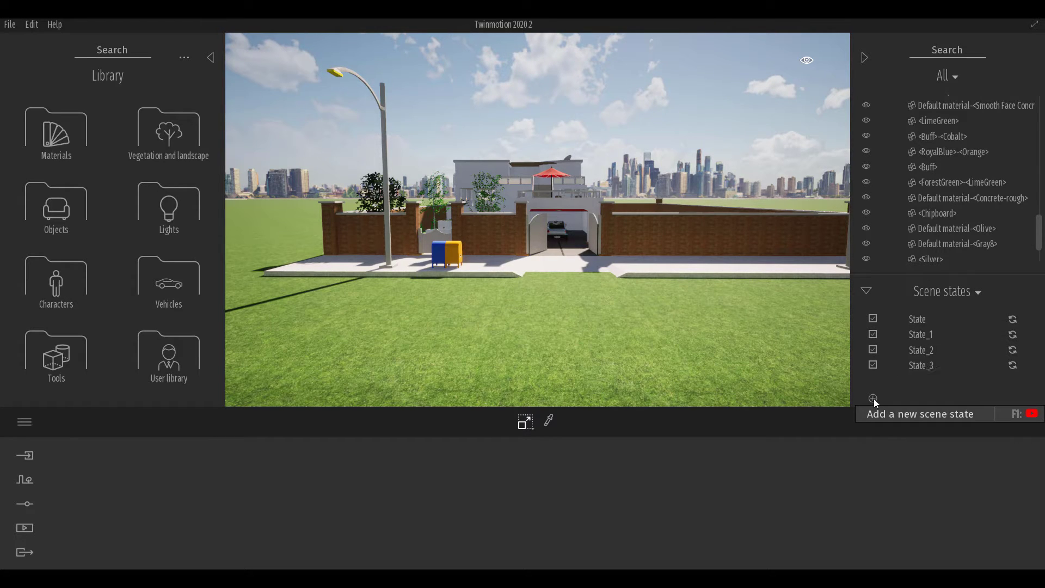
Step: Restore the empty State and place an EU Truck from Construction machines
{"action": "left_click", "coordinate": [935, 321]}
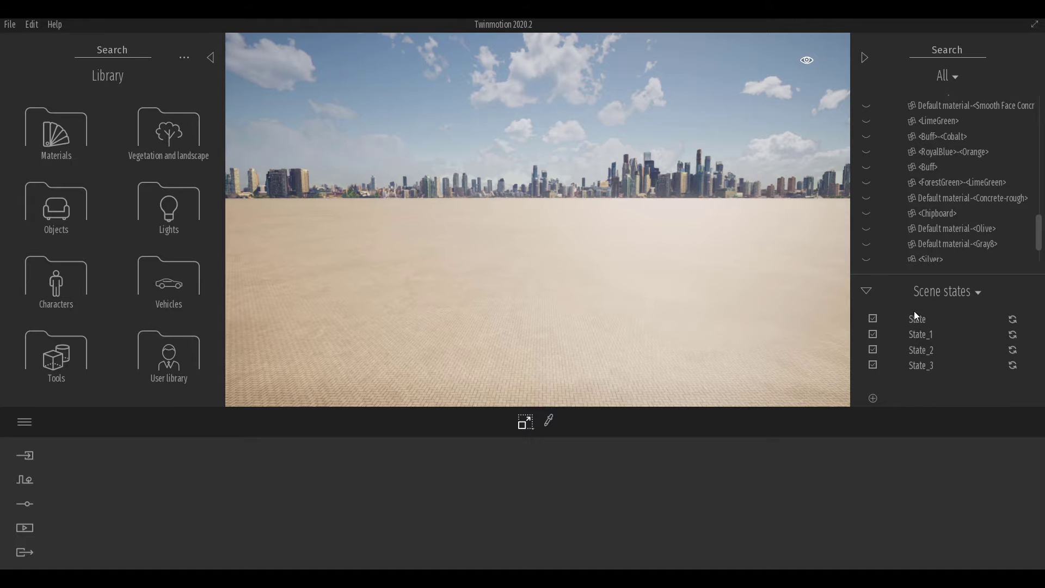
{"action": "left_click", "coordinate": [166, 307]}
{"action": "left_click", "coordinate": [166, 308]}
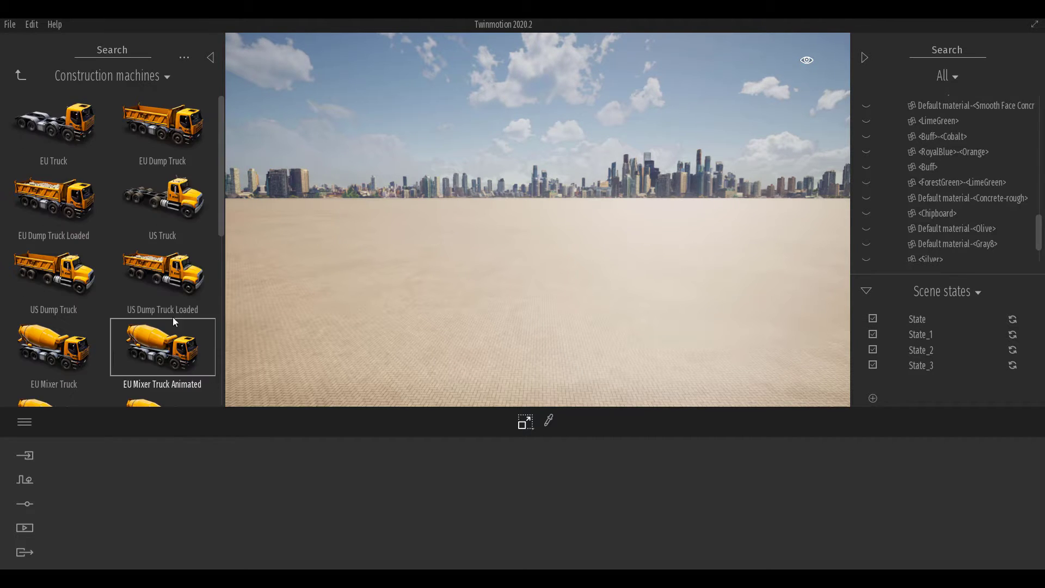
{"action": "left_click_drag", "start_coordinate": [63, 119], "coordinate": [741, 263]}
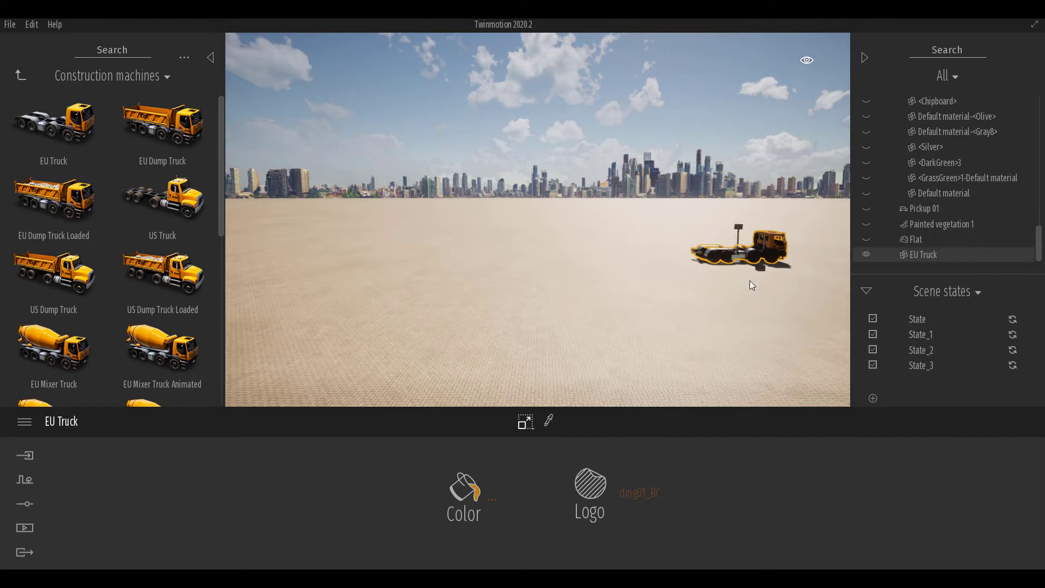
Step: Place a Wheel Loader on the paving and rotate it about 55°
{"action": "scroll", "coordinate": [74, 270], "scroll_direction": "down", "scroll_amount": 2}
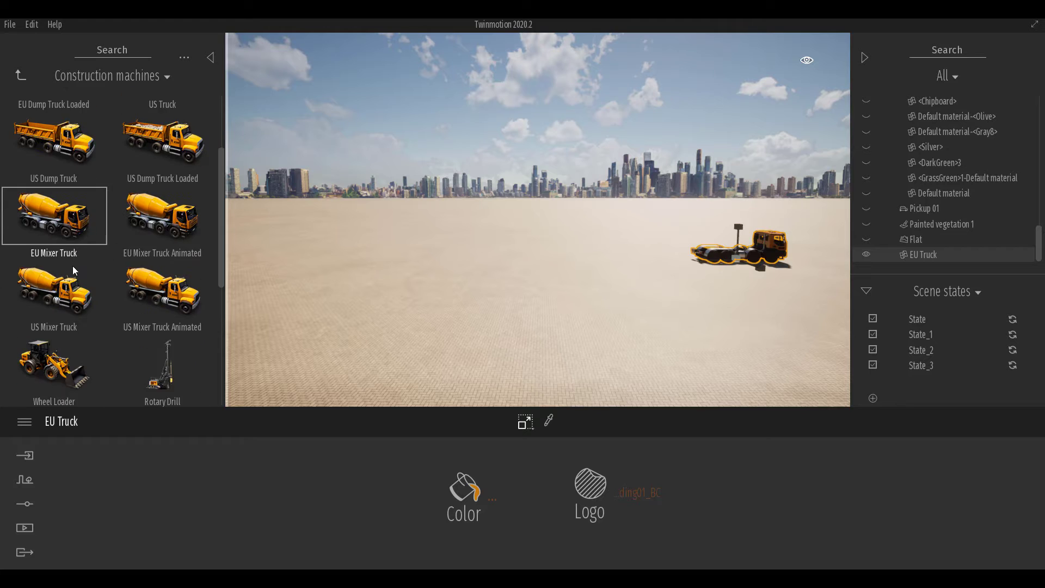
{"action": "scroll", "coordinate": [74, 271], "scroll_direction": "down", "scroll_amount": 2}
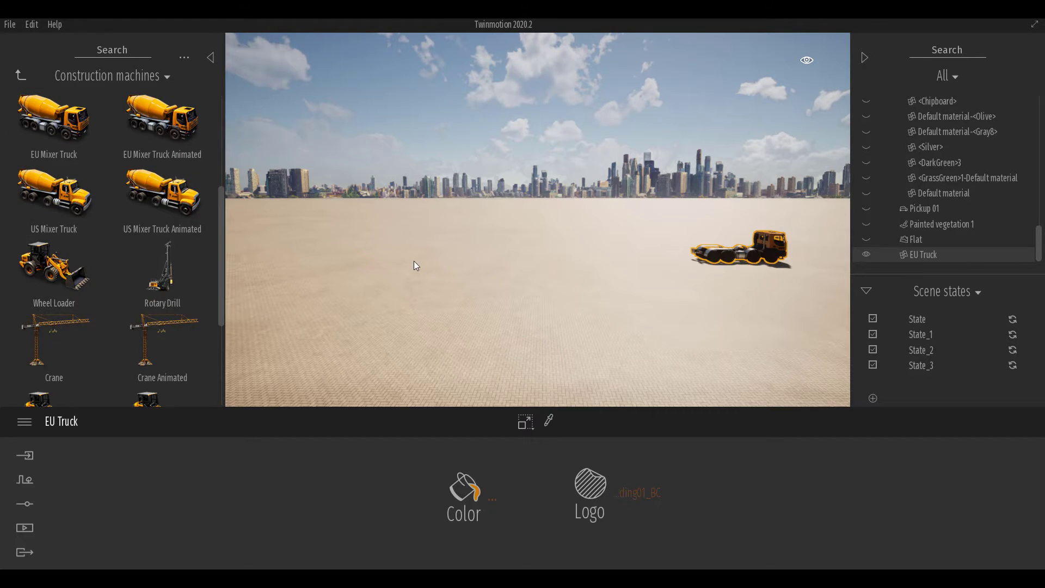
{"action": "left_click_drag", "start_coordinate": [414, 266], "coordinate": [464, 262]}
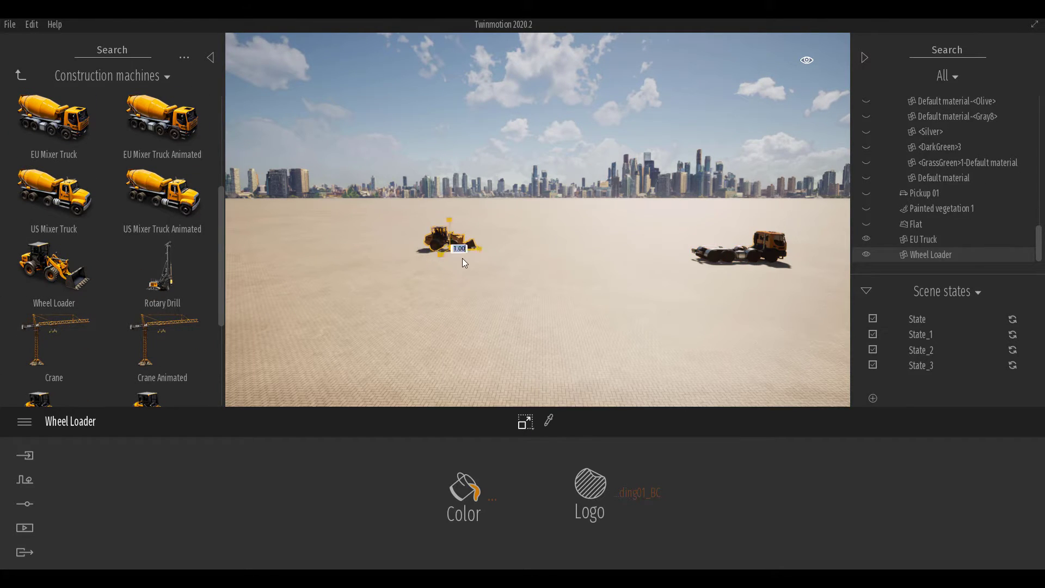
{"action": "left_click", "coordinate": [525, 422]}
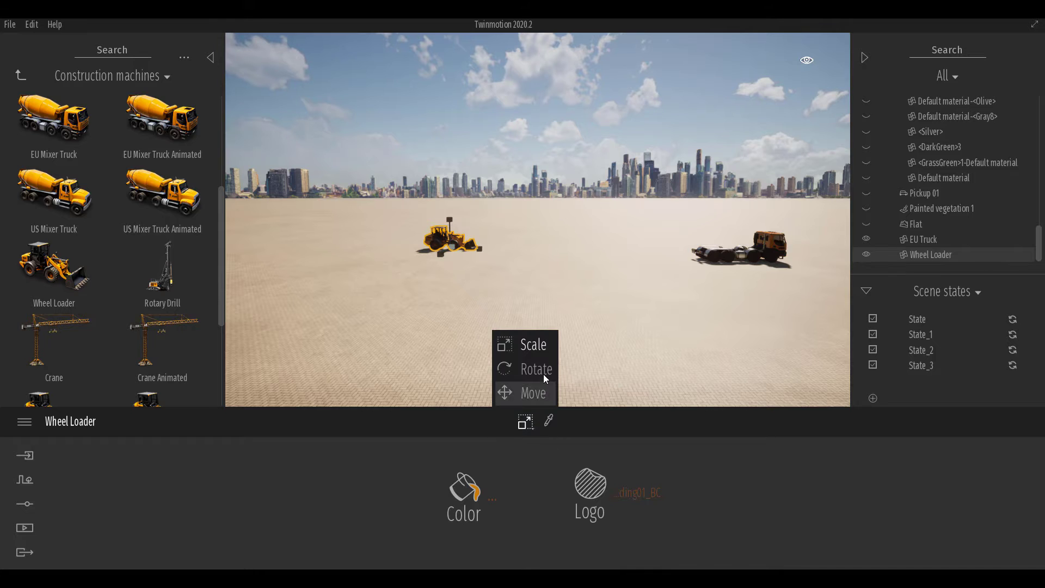
{"action": "left_click", "coordinate": [536, 369]}
{"action": "left_click_drag", "start_coordinate": [465, 252], "coordinate": [413, 253]}
Step: Drag the Excavator Wheels from the library into the scene
{"action": "scroll", "coordinate": [109, 326], "scroll_direction": "down", "scroll_amount": 3}
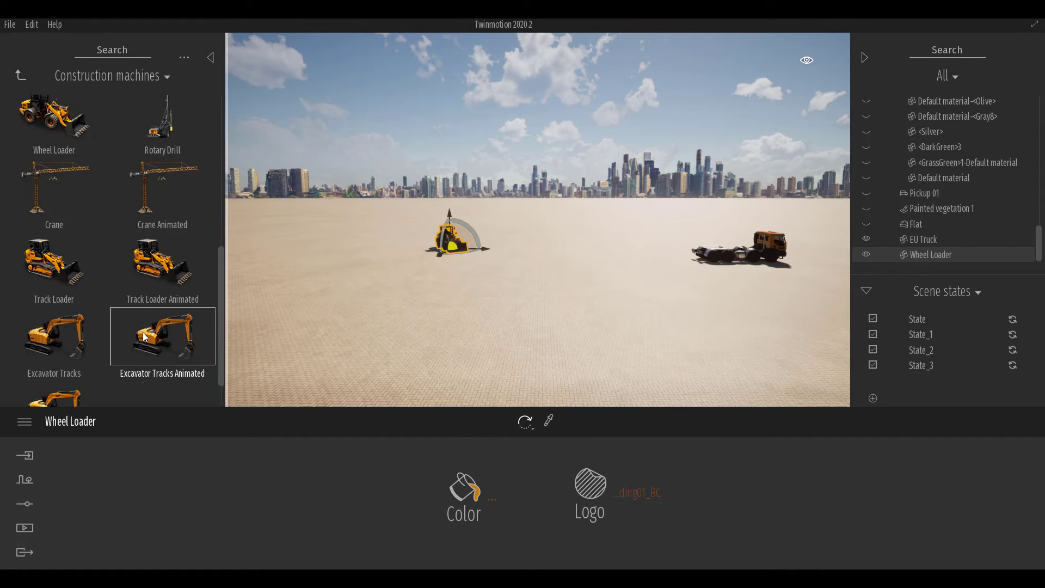
{"action": "scroll", "coordinate": [144, 335], "scroll_direction": "down", "scroll_amount": 1}
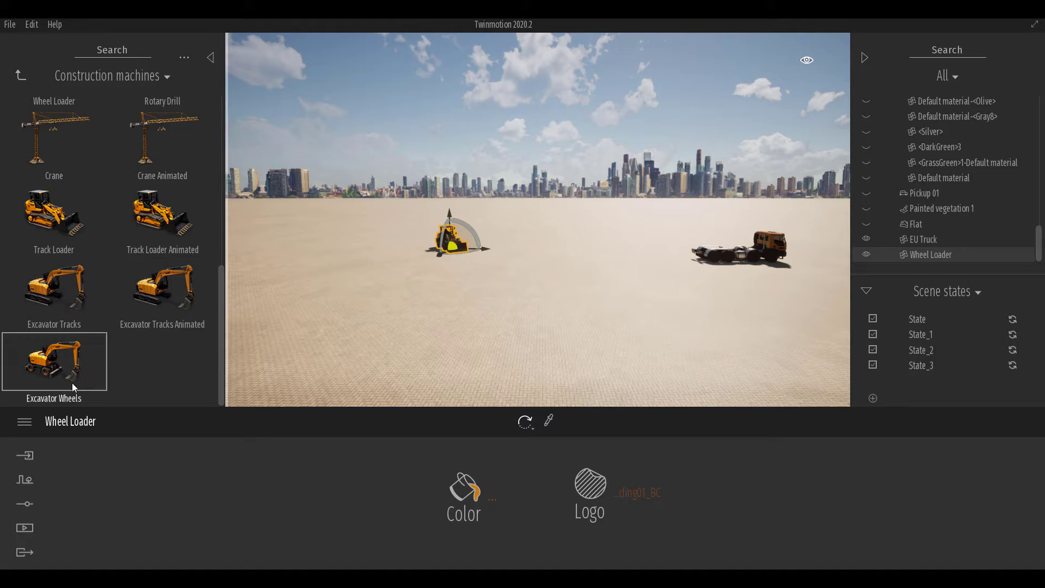
{"action": "left_click_drag", "start_coordinate": [57, 364], "coordinate": [624, 333]}
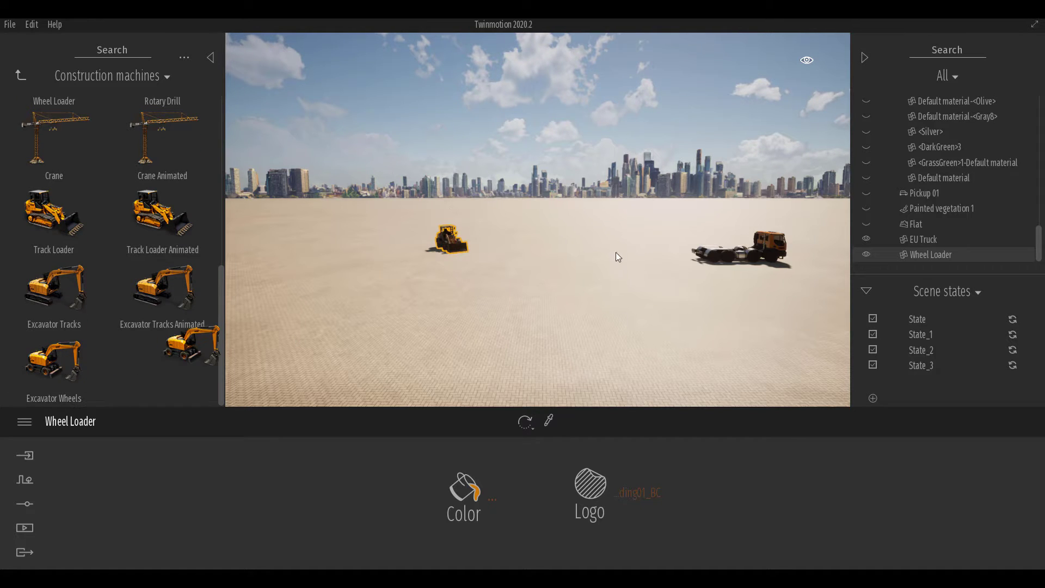
Step: Position the excavator, then update State_1 with the excavator and Wheel Loader hidden
{"action": "left_click_drag", "start_coordinate": [597, 260], "coordinate": [520, 256]}
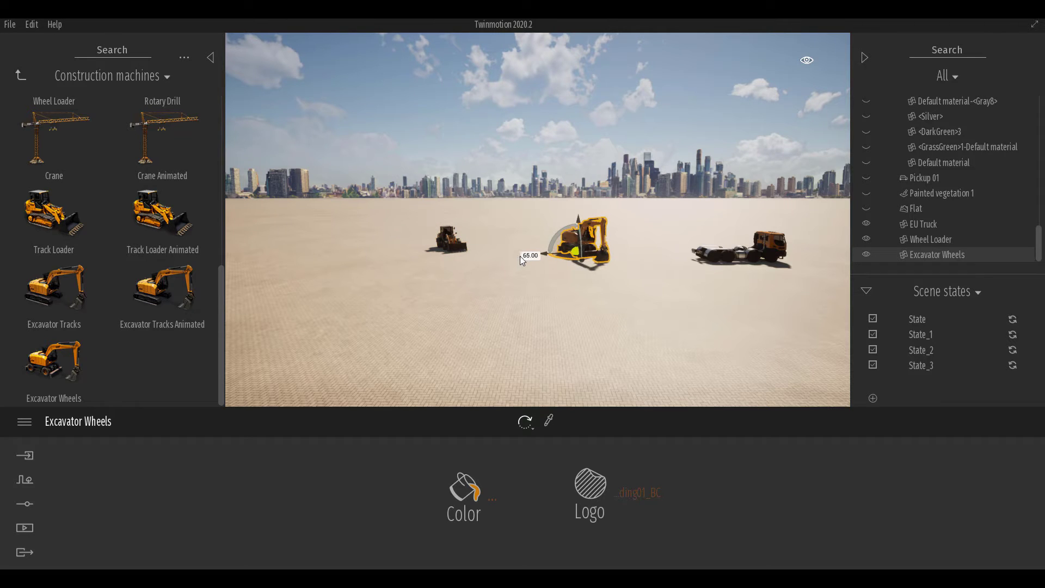
{"action": "left_click", "coordinate": [929, 334]}
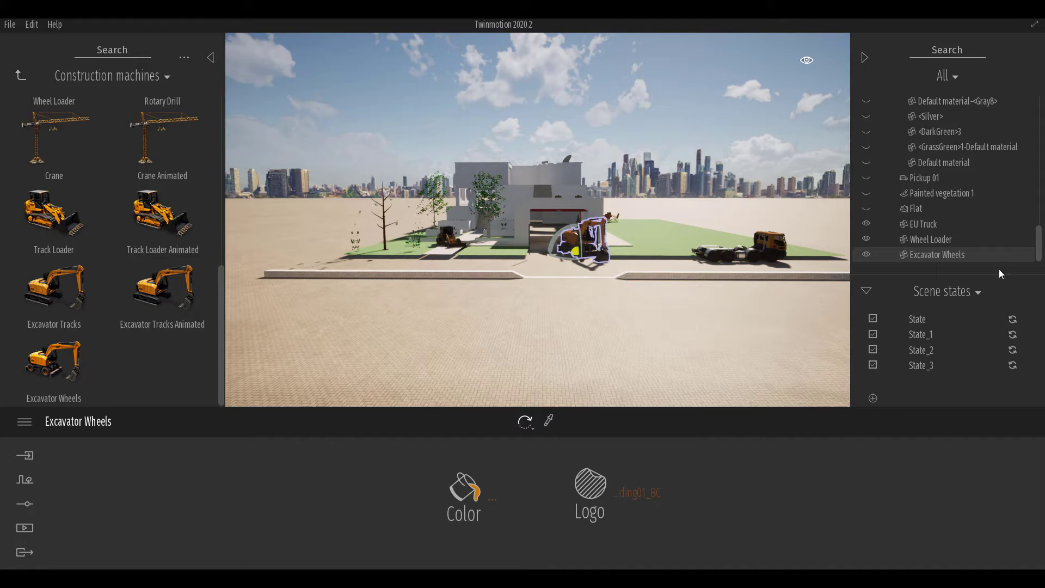
{"action": "left_click", "coordinate": [866, 254]}
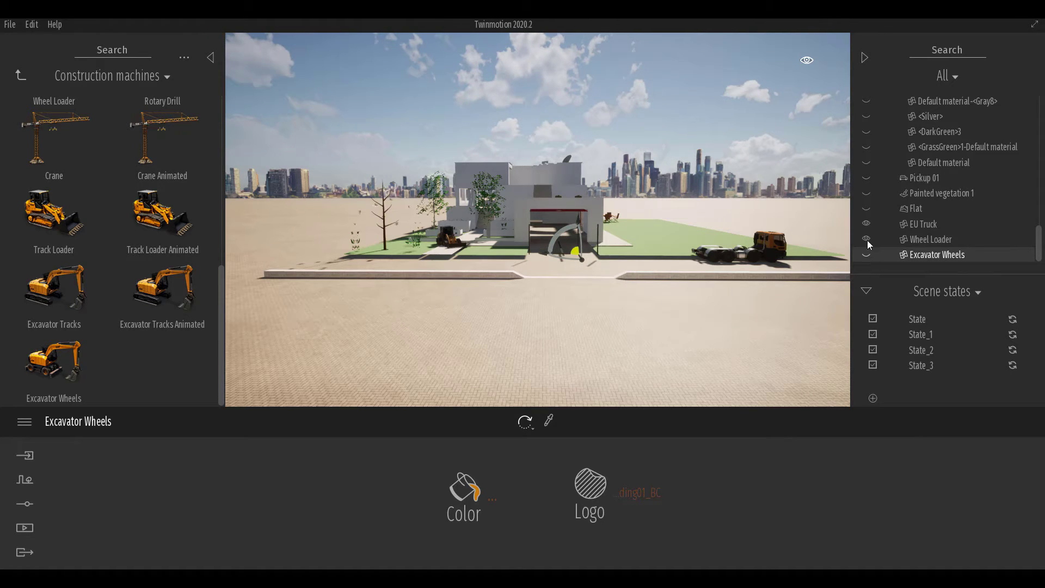
{"action": "left_click", "coordinate": [865, 223]}
{"action": "left_click", "coordinate": [866, 223]}
{"action": "left_click", "coordinate": [866, 239]}
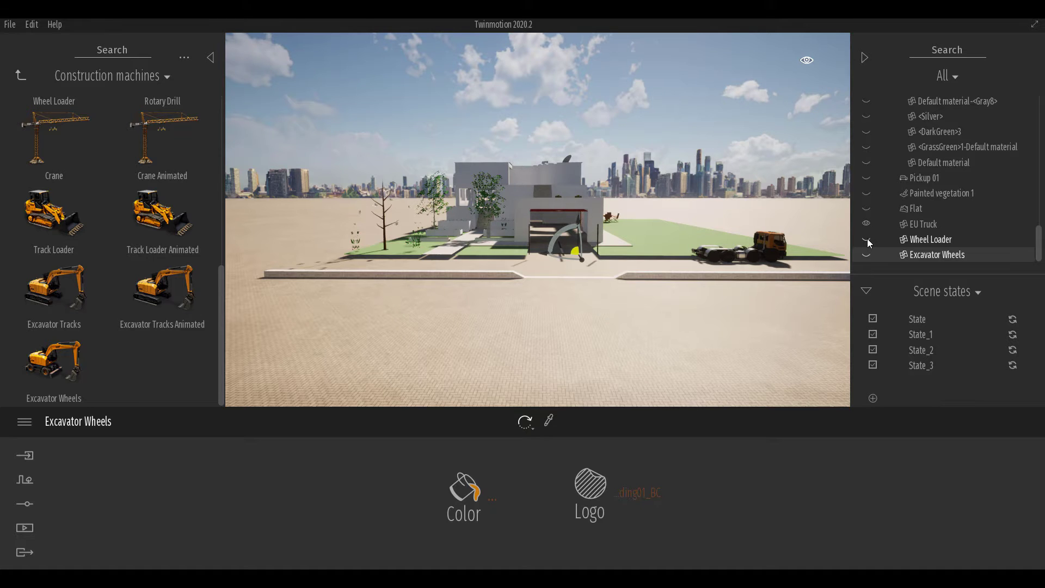
{"action": "left_click", "coordinate": [1013, 334]}
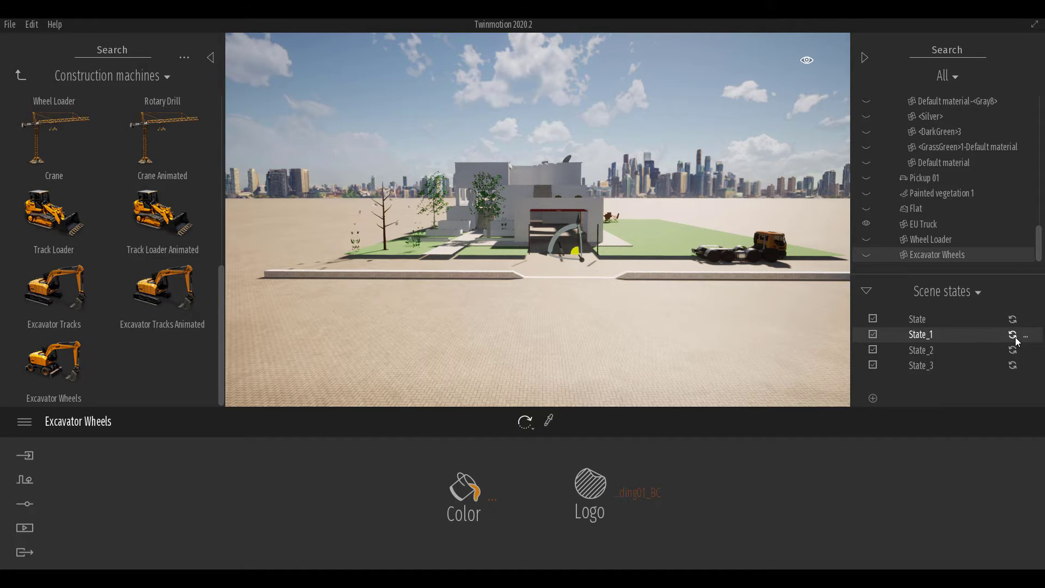
Step: Update State_2 with the Excavator Wheels, Wheel Loader and EU Truck hidden
{"action": "left_click", "coordinate": [932, 350]}
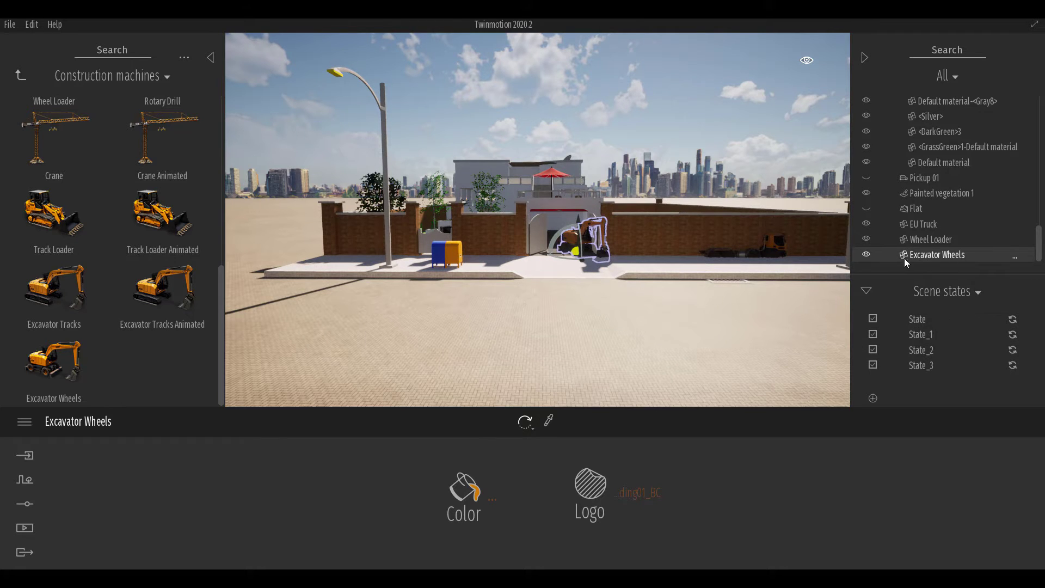
{"action": "left_click", "coordinate": [866, 255]}
{"action": "left_click", "coordinate": [865, 239]}
{"action": "left_click", "coordinate": [866, 223]}
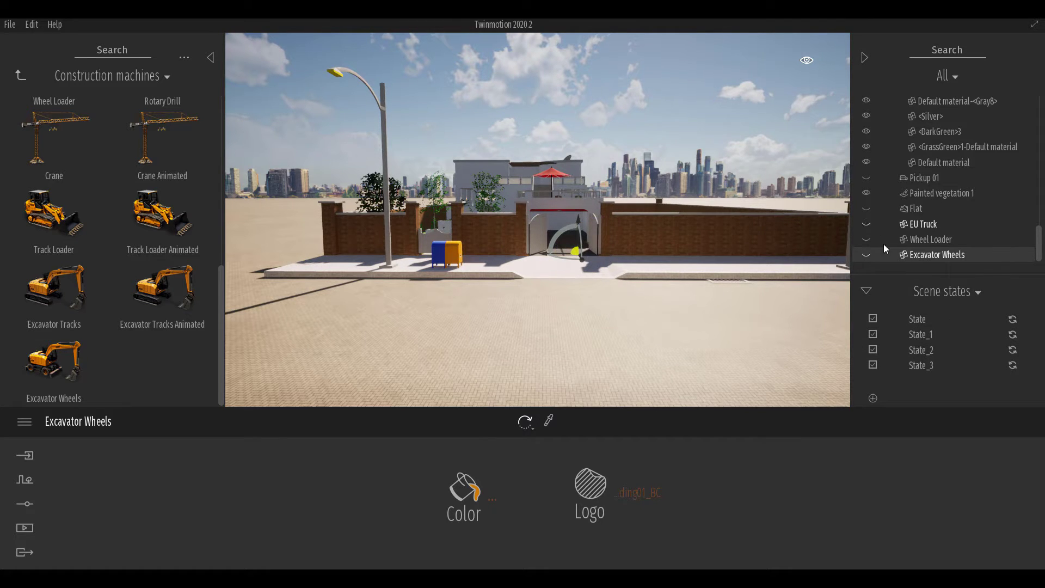
{"action": "left_click", "coordinate": [1011, 352]}
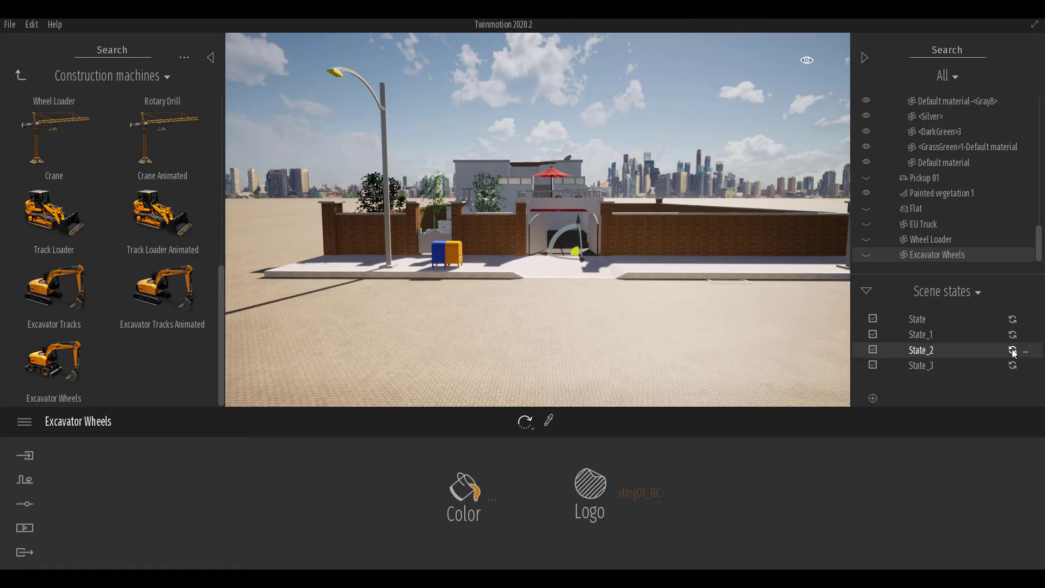
Step: Update State_3 with the Wheel Loader and EU Truck hidden
{"action": "left_click", "coordinate": [957, 366]}
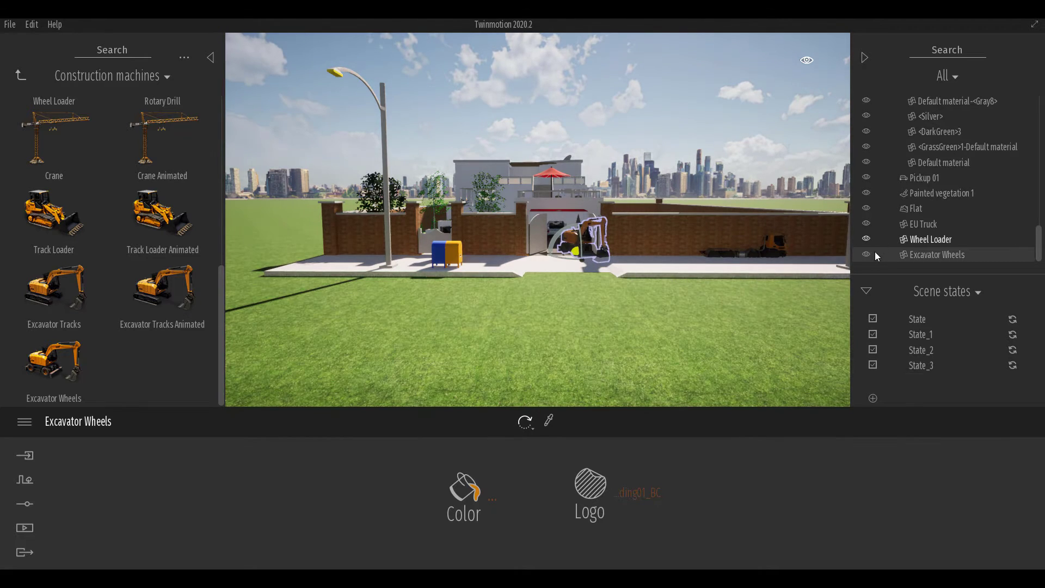
{"action": "left_click", "coordinate": [865, 239]}
{"action": "left_click", "coordinate": [865, 224]}
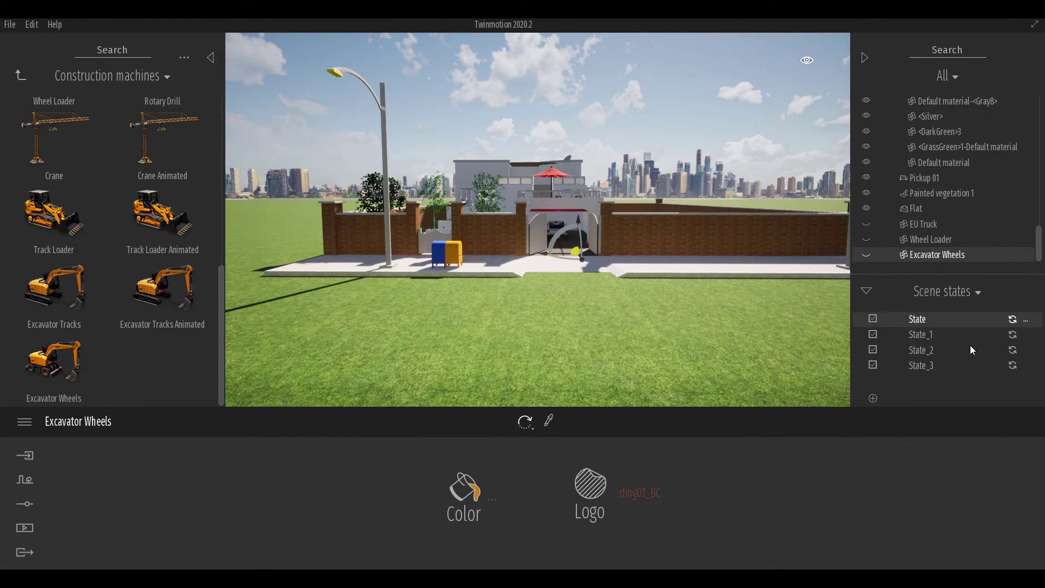
{"action": "left_click", "coordinate": [1012, 366]}
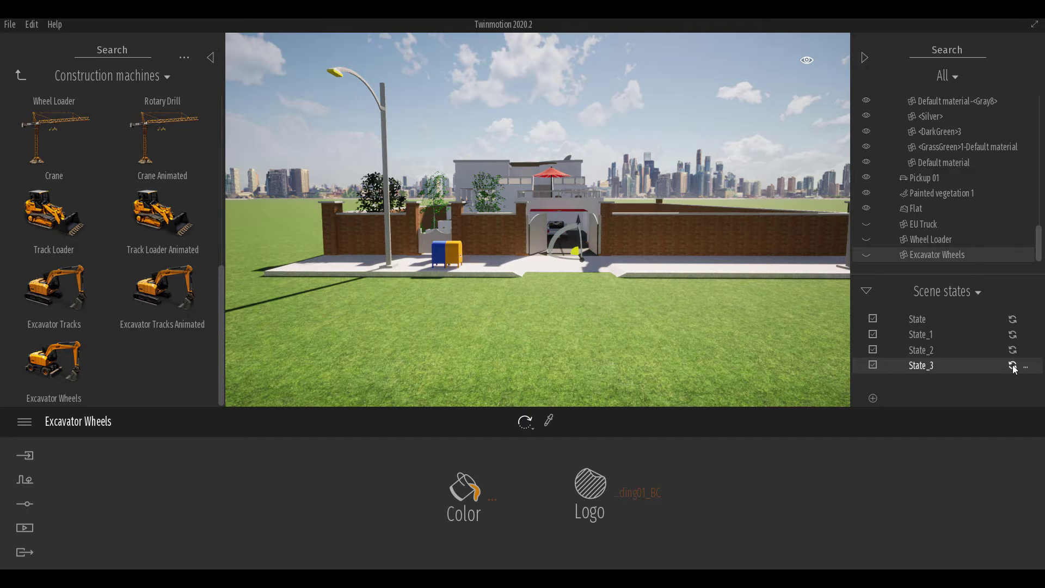
Step: Preview State, State_1, State_2 and State_3 in turn
{"action": "left_click", "coordinate": [938, 319]}
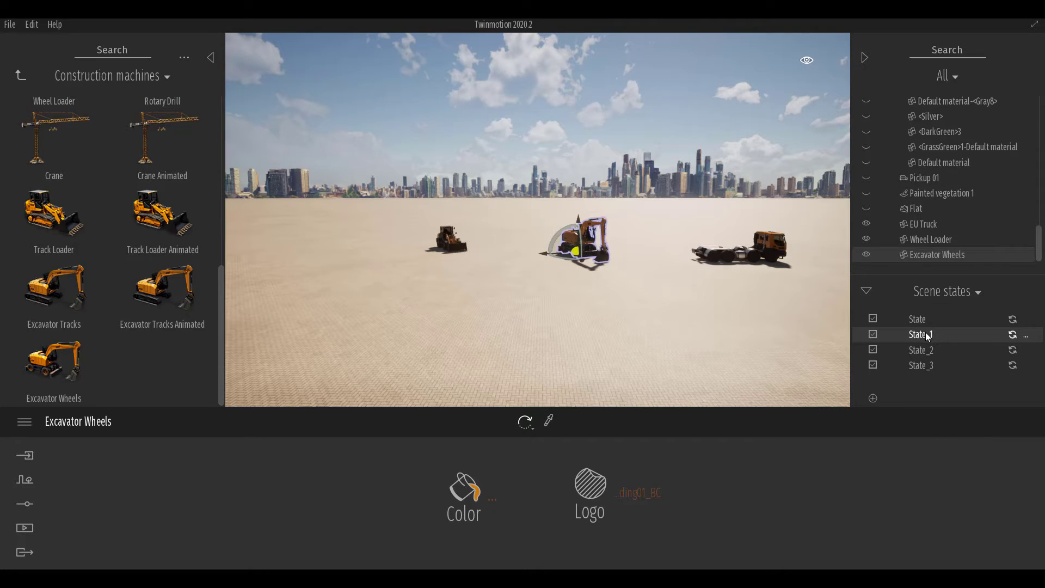
{"action": "left_click", "coordinate": [923, 333]}
{"action": "left_click", "coordinate": [925, 351]}
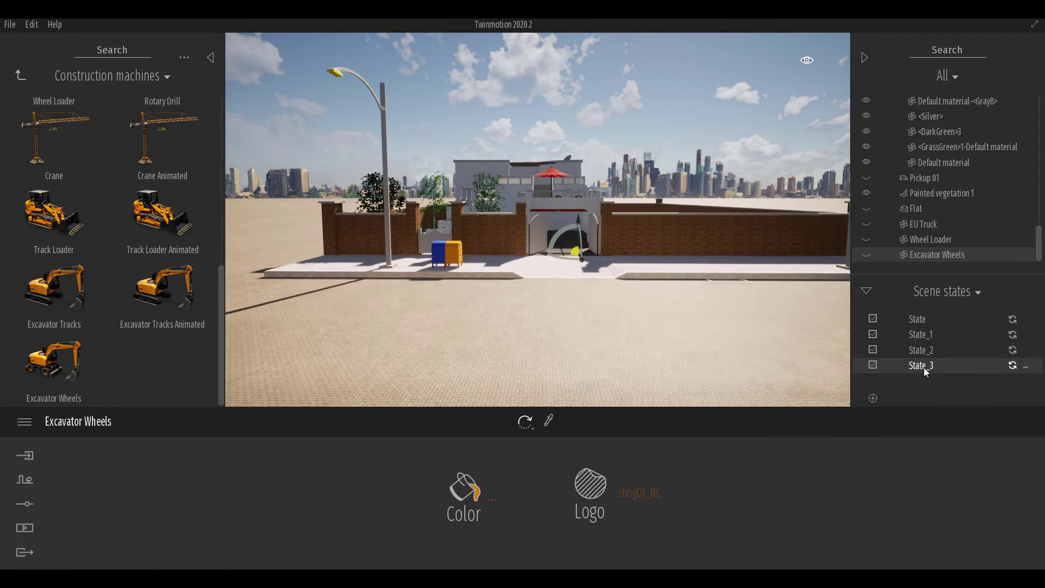
{"action": "left_click", "coordinate": [923, 365]}
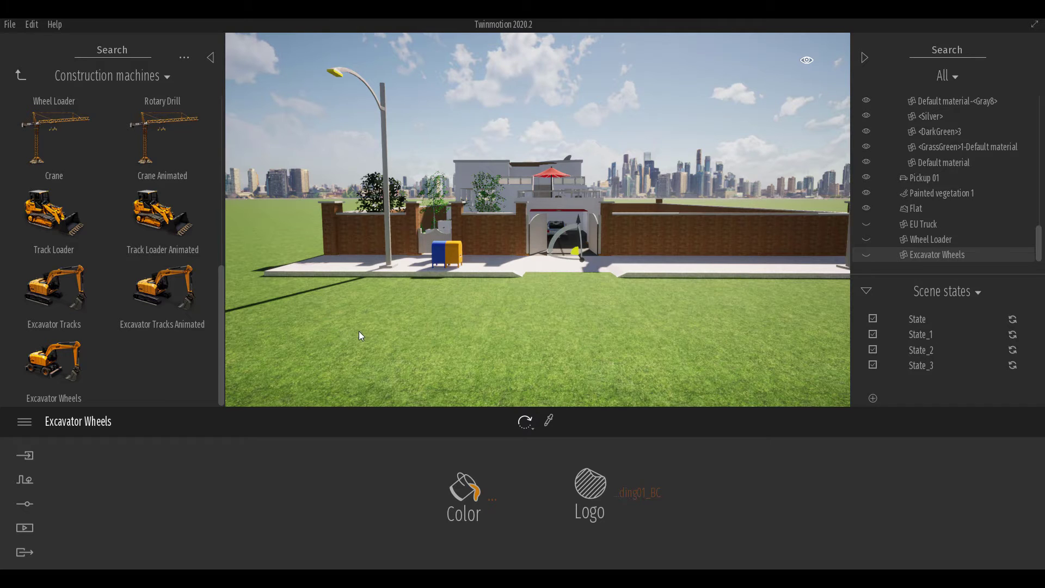
Step: Create a phasing from the initial State, with Phase1 ending September 26
{"action": "left_click", "coordinate": [28, 533]}
{"action": "left_click", "coordinate": [698, 490]}
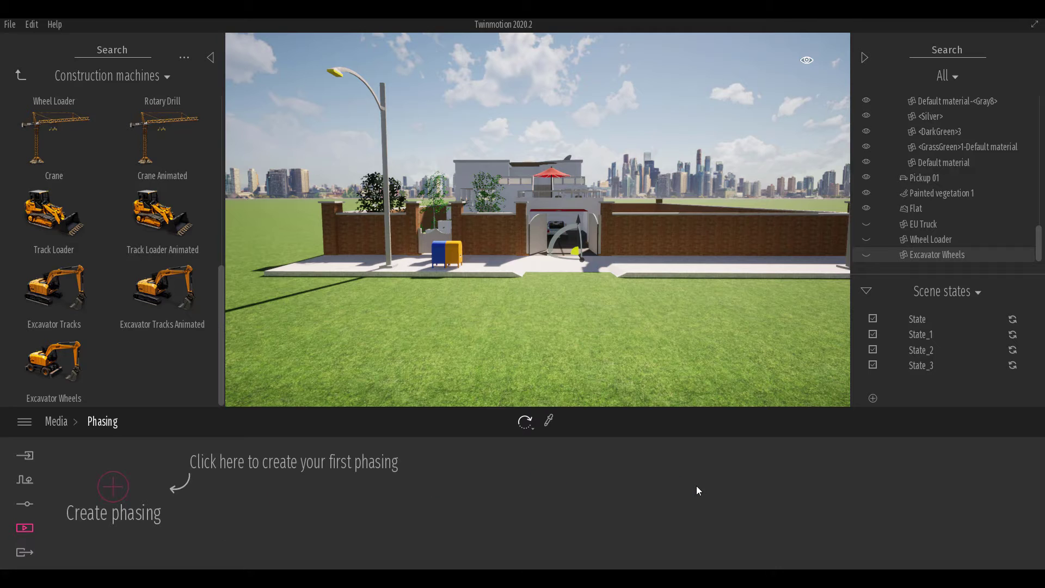
{"action": "left_click", "coordinate": [941, 316]}
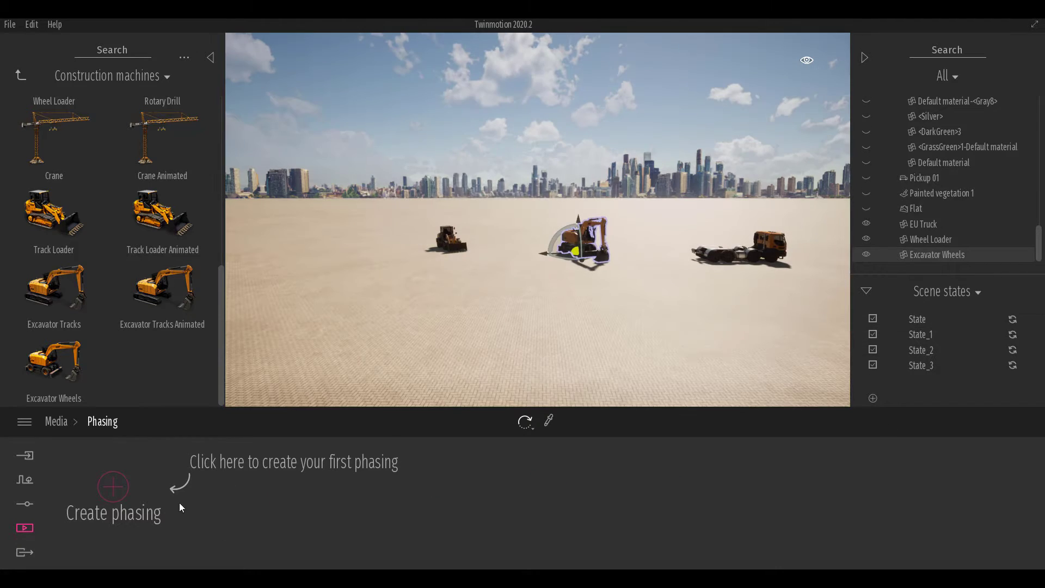
{"action": "left_click", "coordinate": [113, 486]}
{"action": "mouse_move", "coordinate": [283, 450]}
{"action": "left_mouse_down"}
{"action": "mouse_move", "coordinate": [456, 449]}
{"action": "mouse_move", "coordinate": [379, 448]}
{"action": "mouse_move", "coordinate": [451, 435]}
{"action": "left_mouse_up"}
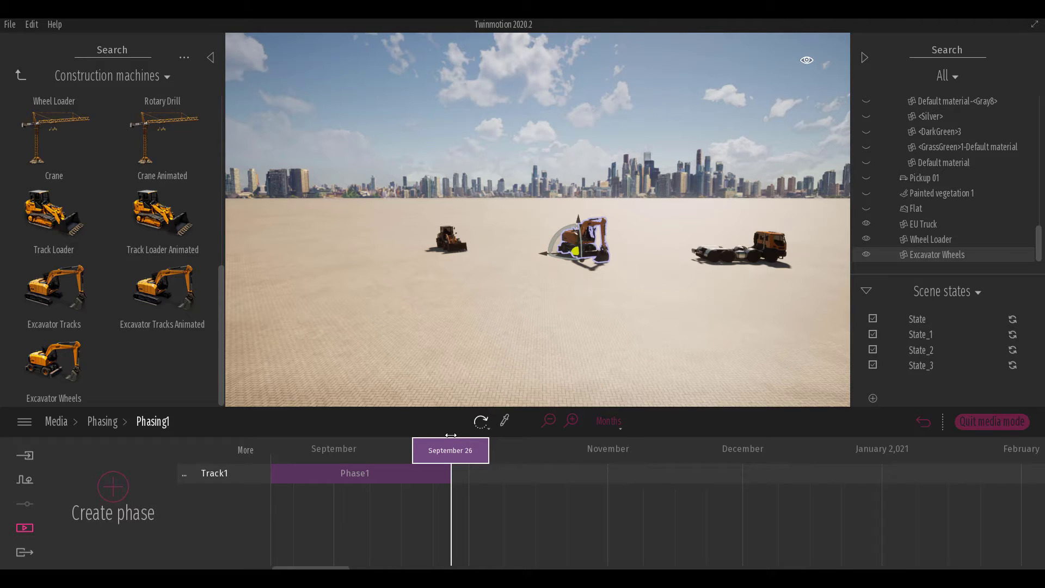
Step: Add Phase2 from State_1 to about November 5, then Phase3 from State_2 to mid-December
{"action": "left_click", "coordinate": [924, 334]}
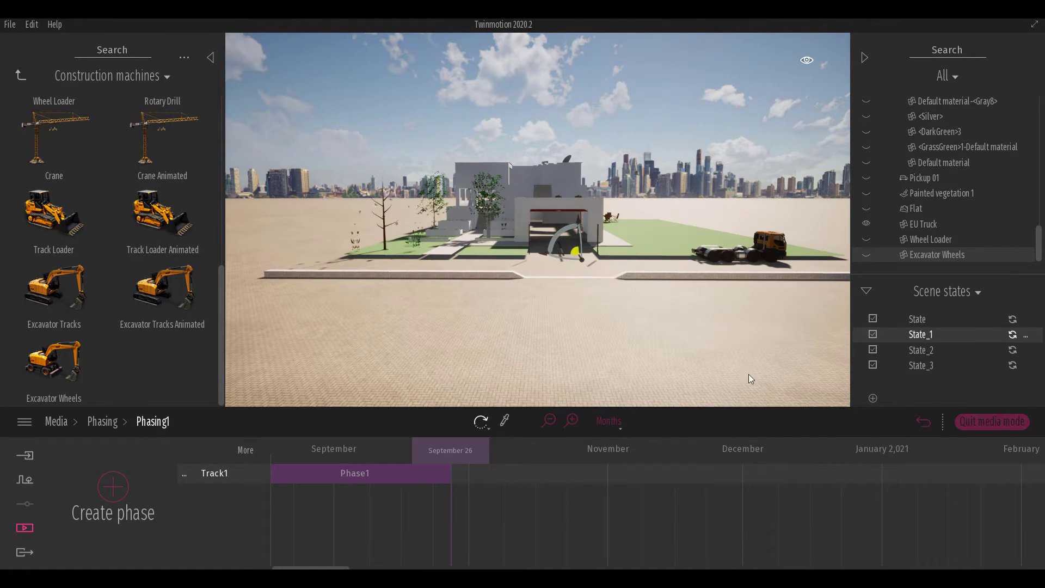
{"action": "left_click", "coordinate": [113, 485]}
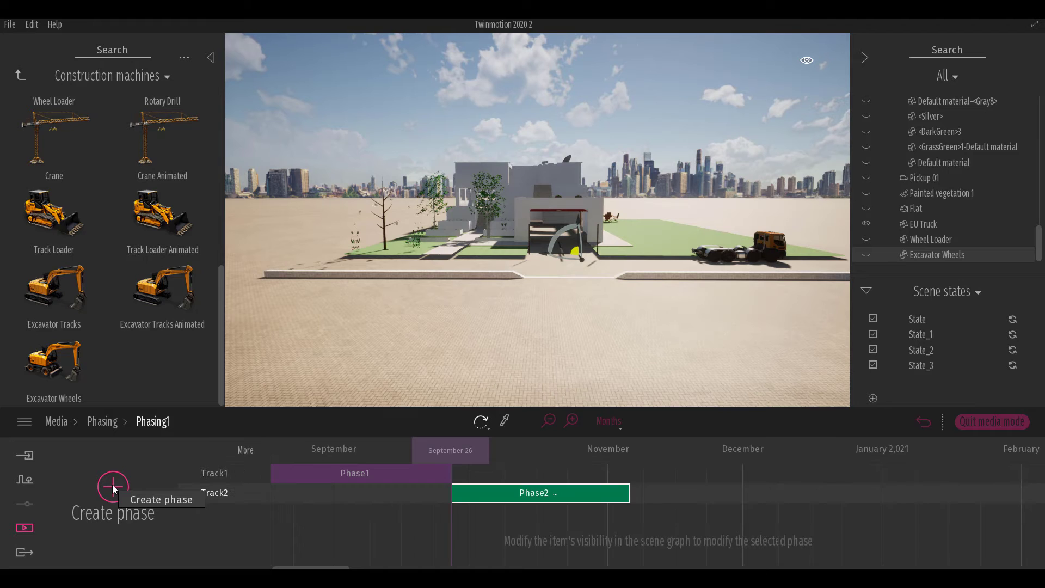
{"action": "left_click_drag", "start_coordinate": [451, 450], "coordinate": [629, 451]}
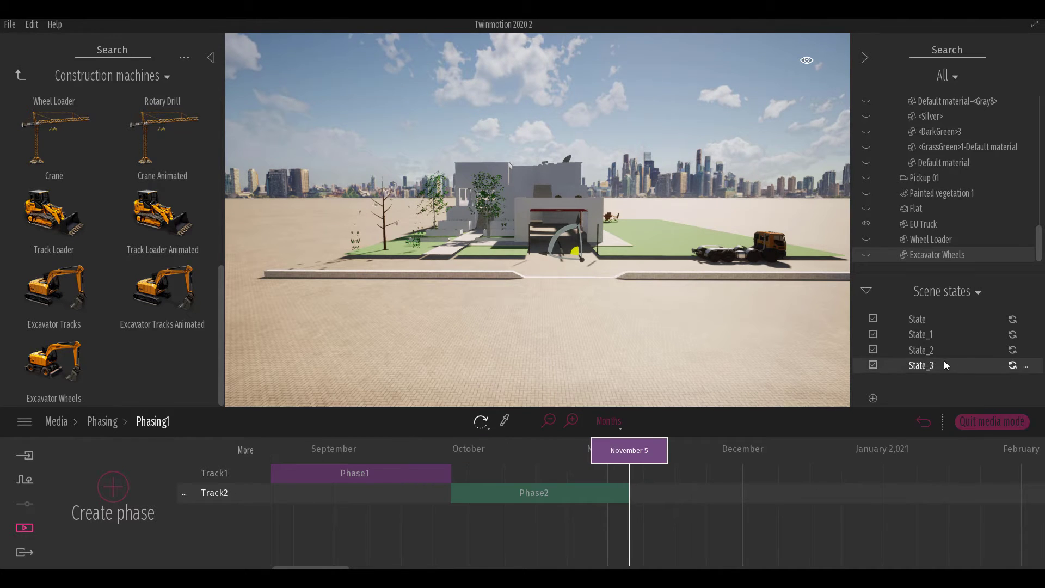
{"action": "left_click", "coordinate": [931, 352]}
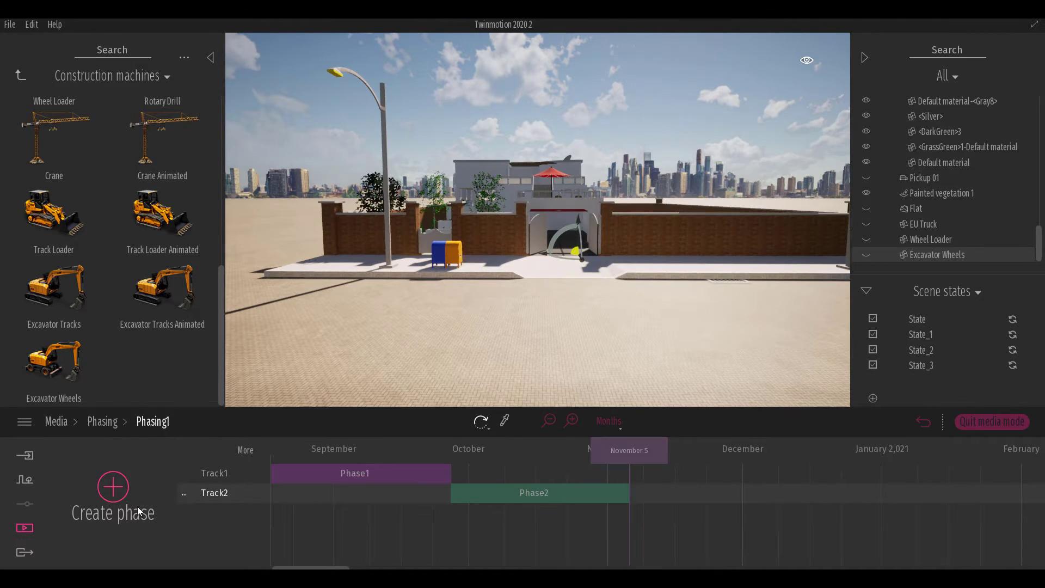
{"action": "left_click", "coordinate": [115, 487]}
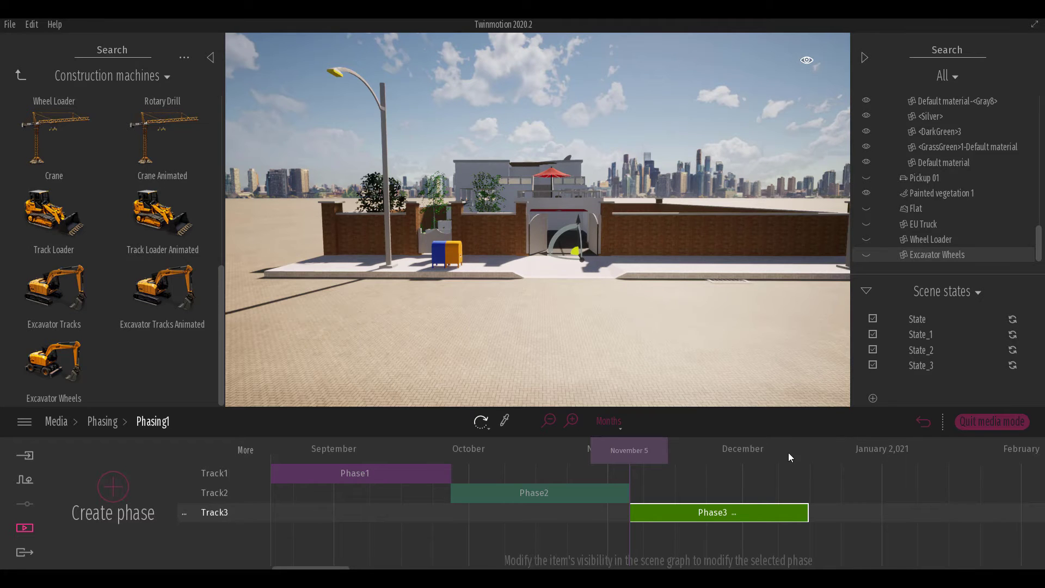
{"action": "left_click_drag", "start_coordinate": [802, 450], "coordinate": [806, 451]}
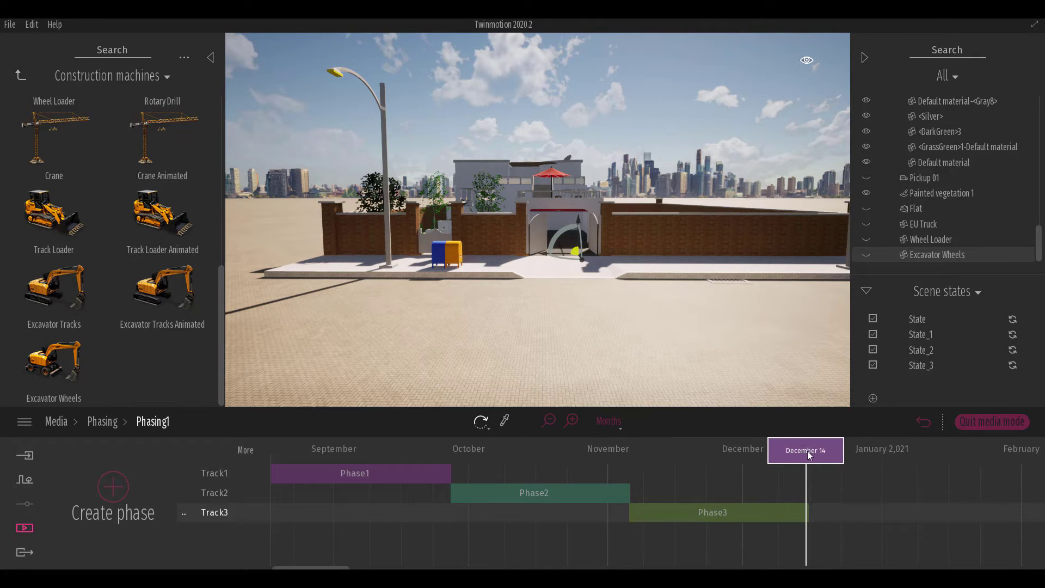
Step: Add Phase4 from State_3 starting December 14, then scrub through the construction dates
{"action": "left_click", "coordinate": [937, 362]}
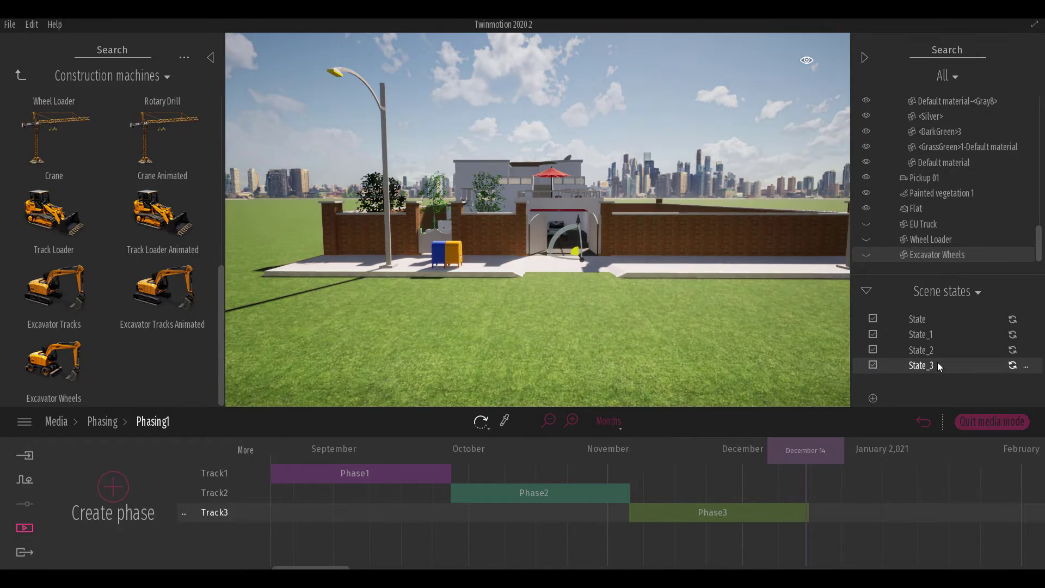
{"action": "left_click", "coordinate": [119, 490]}
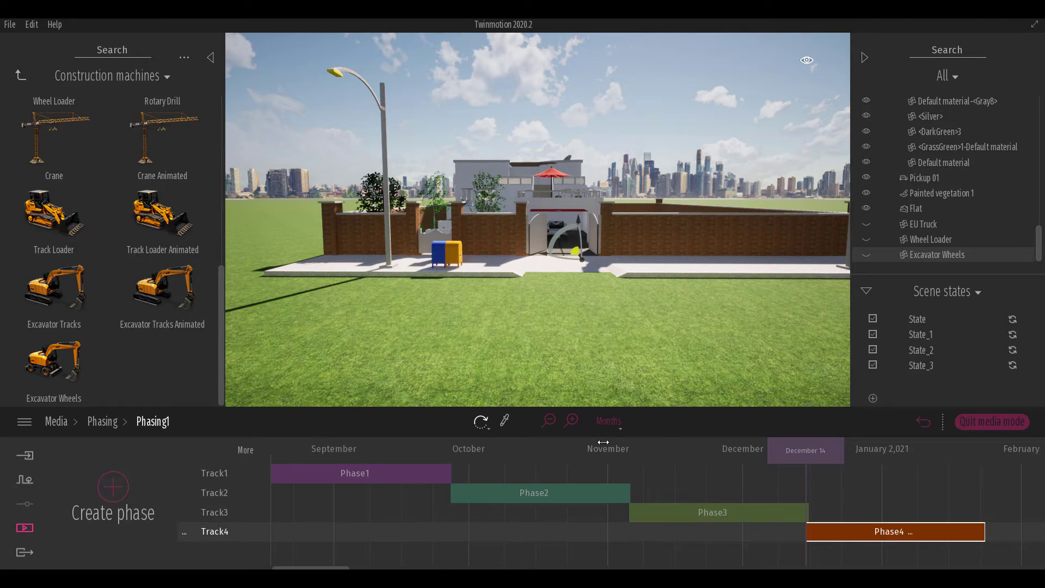
{"action": "mouse_move", "coordinate": [603, 442]}
{"action": "left_mouse_down"}
{"action": "mouse_move", "coordinate": [527, 450]}
{"action": "mouse_move", "coordinate": [927, 451]}
{"action": "mouse_move", "coordinate": [291, 439]}
{"action": "mouse_move", "coordinate": [840, 448]}
{"action": "mouse_move", "coordinate": [405, 443]}
{"action": "left_mouse_up"}
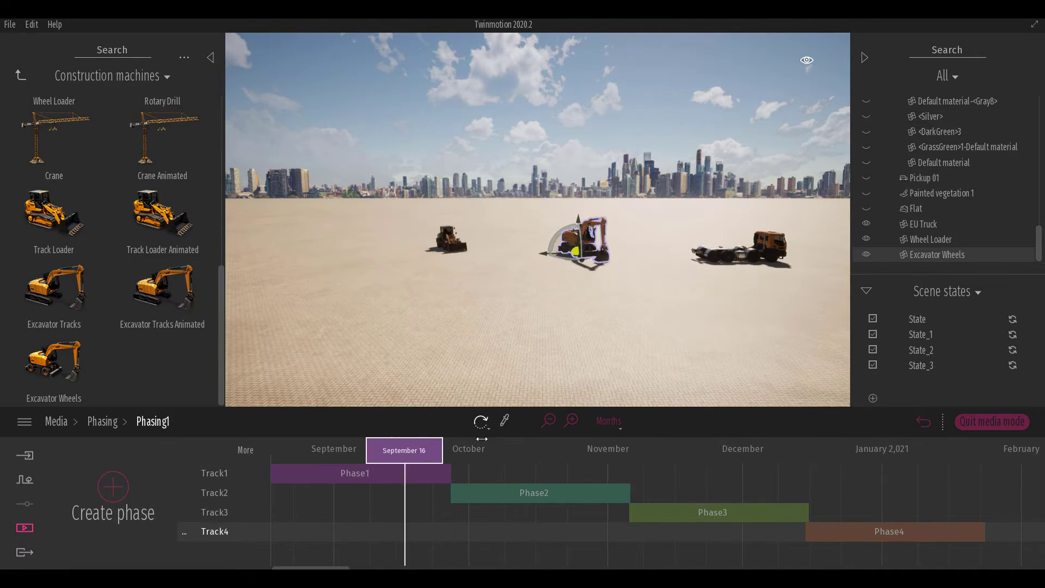
{"action": "mouse_move", "coordinate": [482, 439]}
{"action": "left_mouse_down"}
{"action": "mouse_move", "coordinate": [816, 448]}
{"action": "mouse_move", "coordinate": [401, 448]}
{"action": "mouse_move", "coordinate": [827, 452]}
{"action": "mouse_move", "coordinate": [349, 438]}
{"action": "mouse_move", "coordinate": [875, 457]}
{"action": "mouse_move", "coordinate": [268, 442]}
{"action": "mouse_move", "coordinate": [862, 454]}
{"action": "mouse_move", "coordinate": [303, 452]}
{"action": "left_mouse_up"}
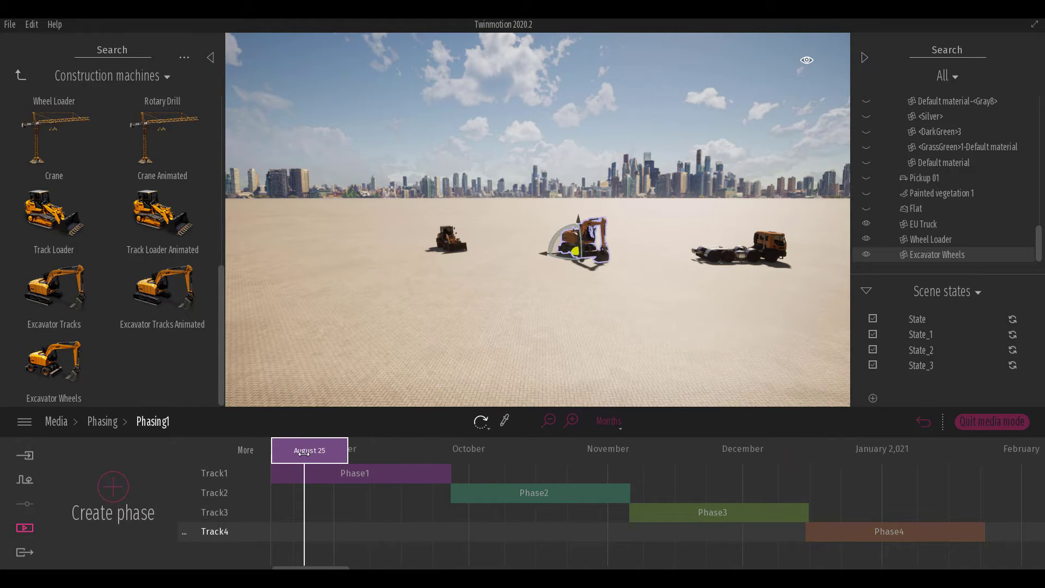
{"action": "left_click", "coordinate": [295, 480]}
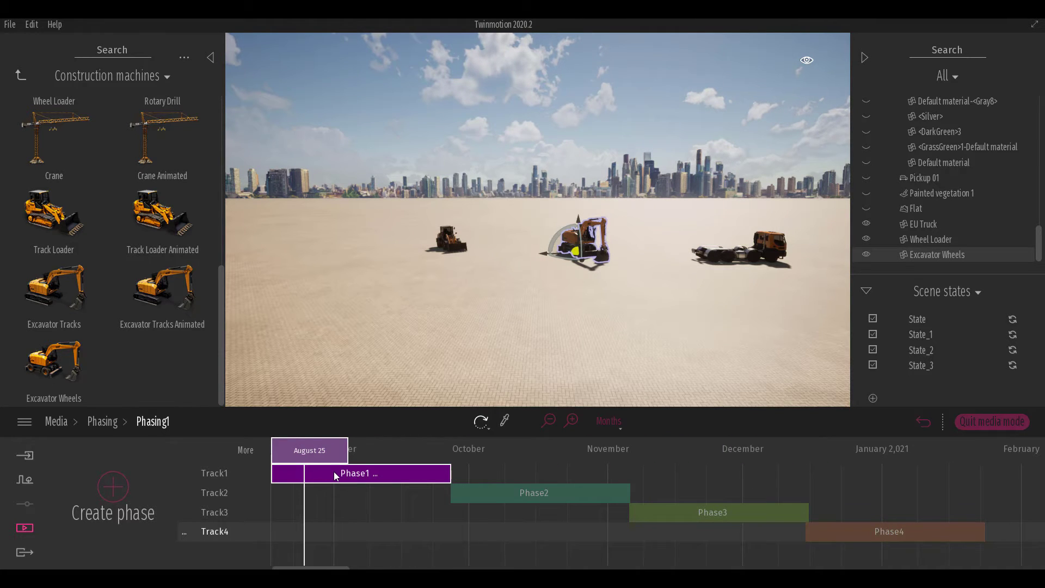
Step: Frame the loader, excavator and truck, then create Video2 from that view
{"action": "left_click", "coordinate": [51, 423]}
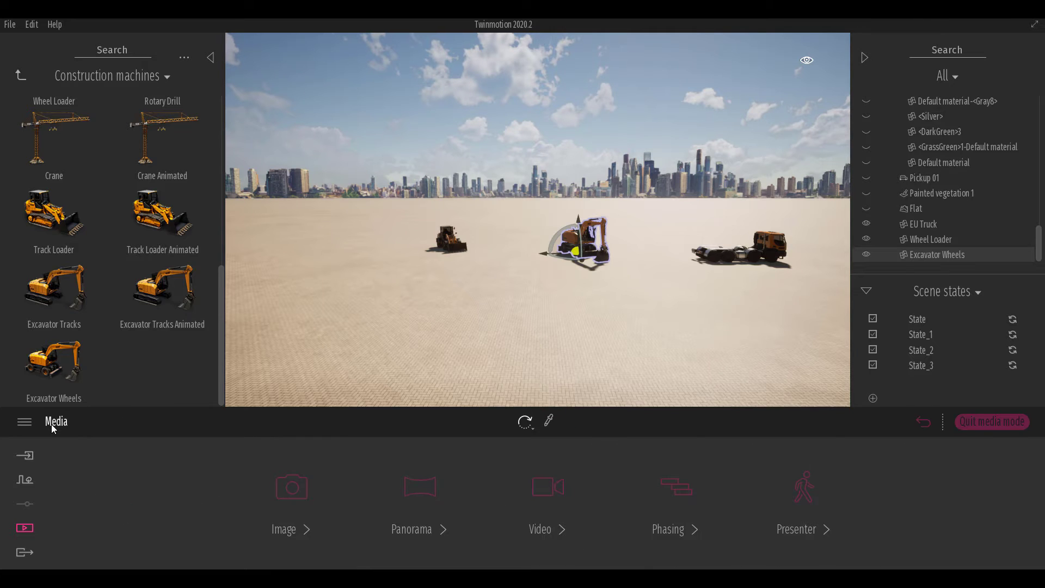
{"action": "left_click", "coordinate": [564, 495]}
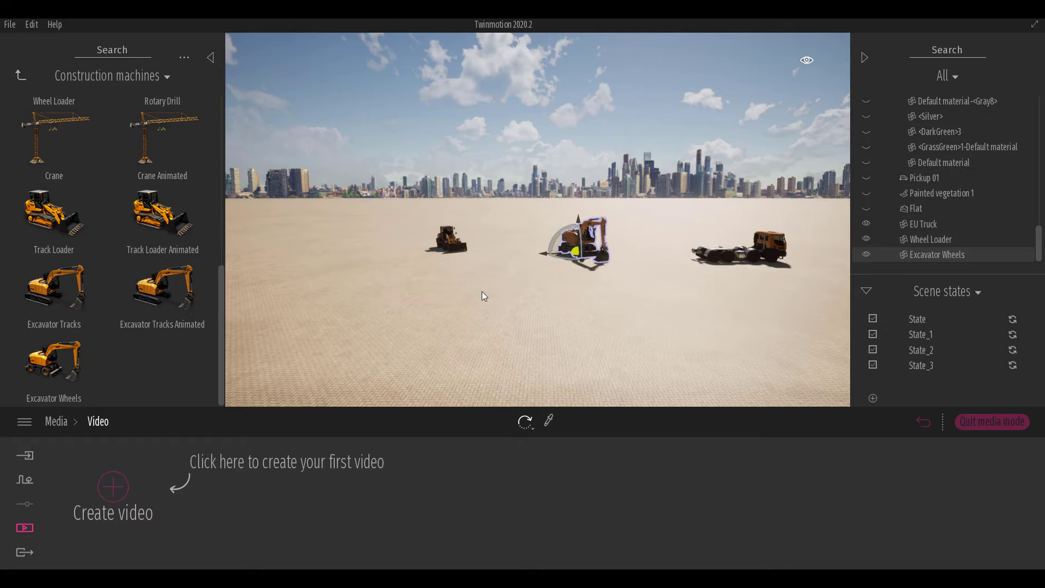
{"action": "left_click_drag", "start_coordinate": [482, 292], "coordinate": [446, 288]}
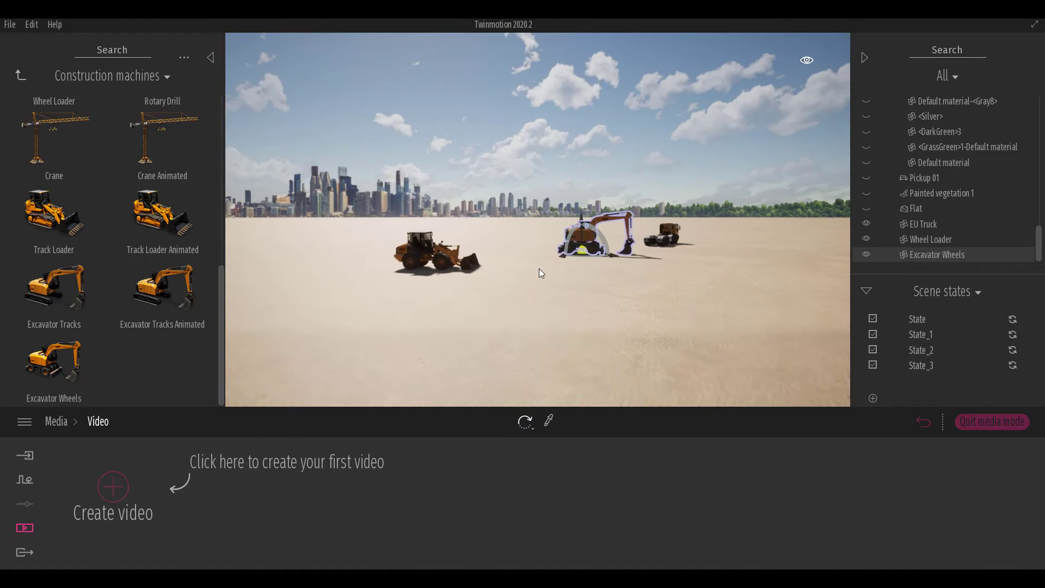
{"action": "left_click_drag", "start_coordinate": [542, 305], "coordinate": [590, 300]}
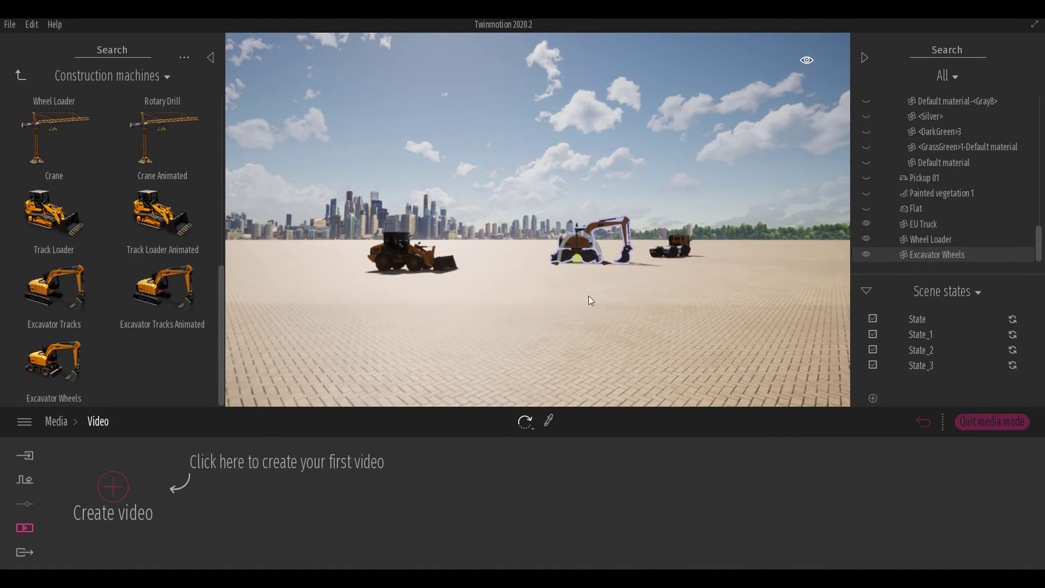
{"action": "left_click", "coordinate": [121, 486]}
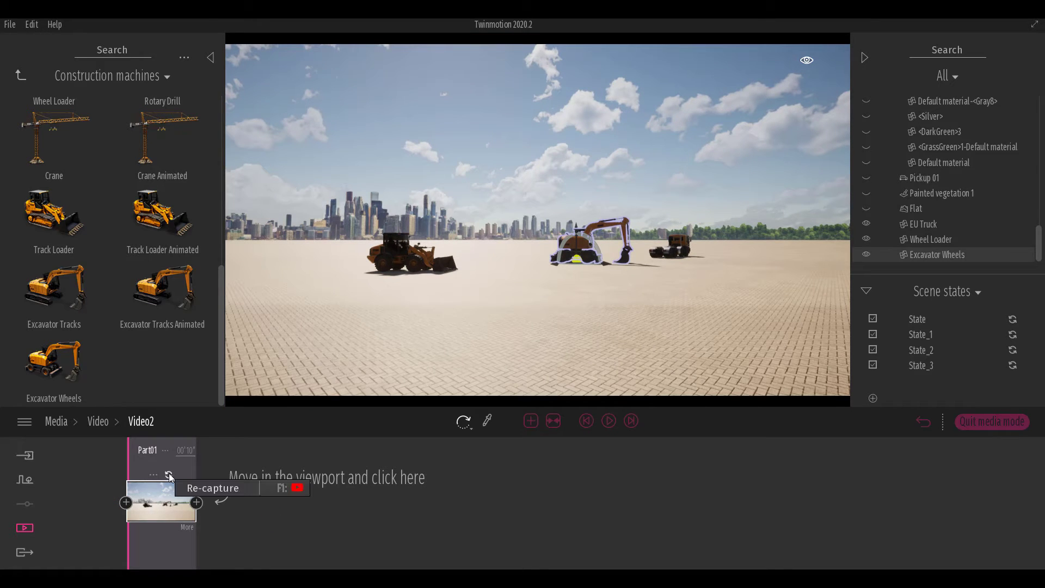
Step: Set the first keyframe's camera scene state to State
{"action": "left_click", "coordinate": [188, 528]}
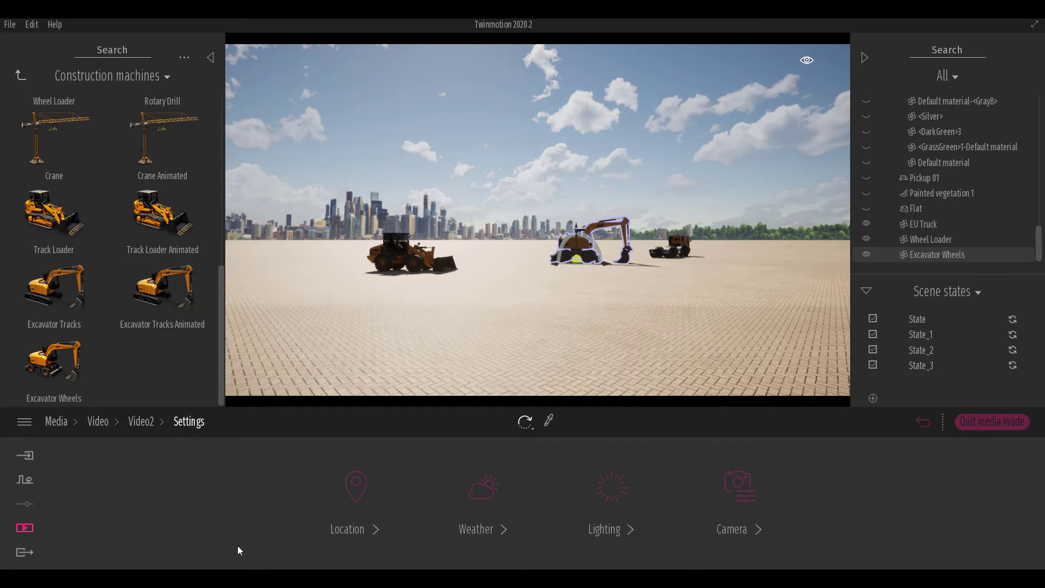
{"action": "left_click", "coordinate": [754, 500]}
{"action": "left_click", "coordinate": [932, 501]}
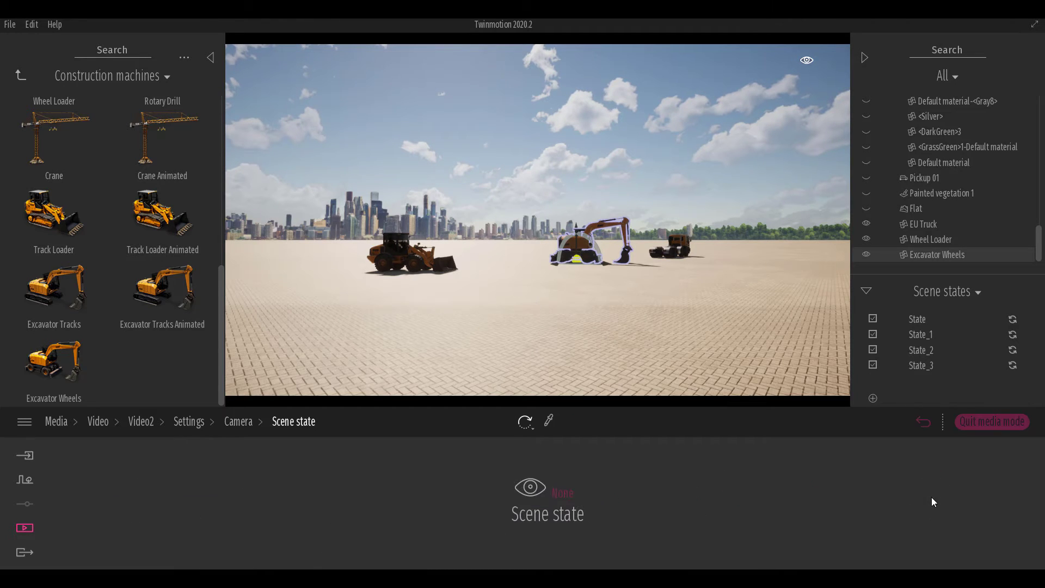
{"action": "left_click", "coordinate": [560, 493]}
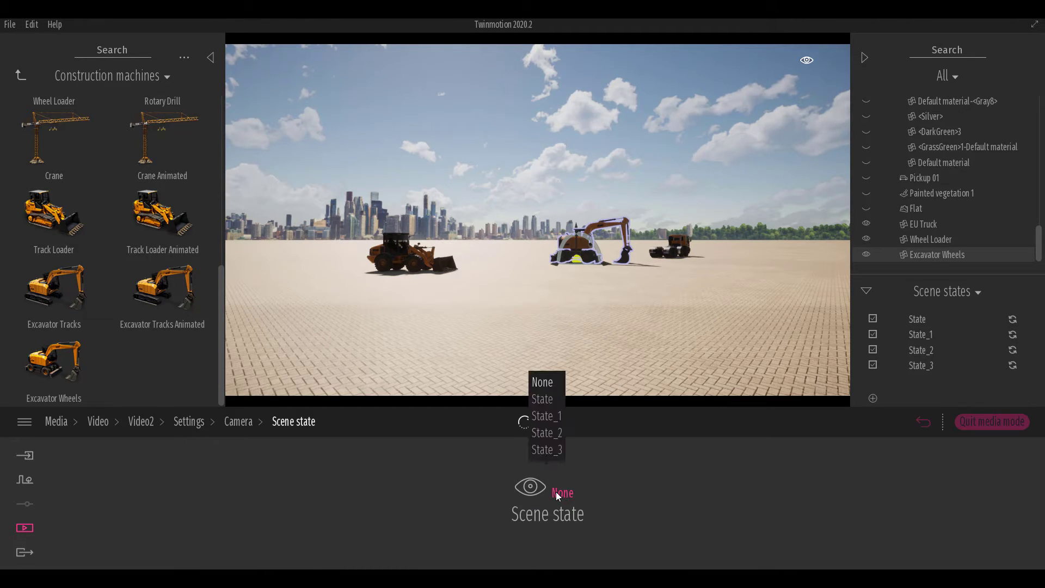
{"action": "left_click", "coordinate": [544, 398]}
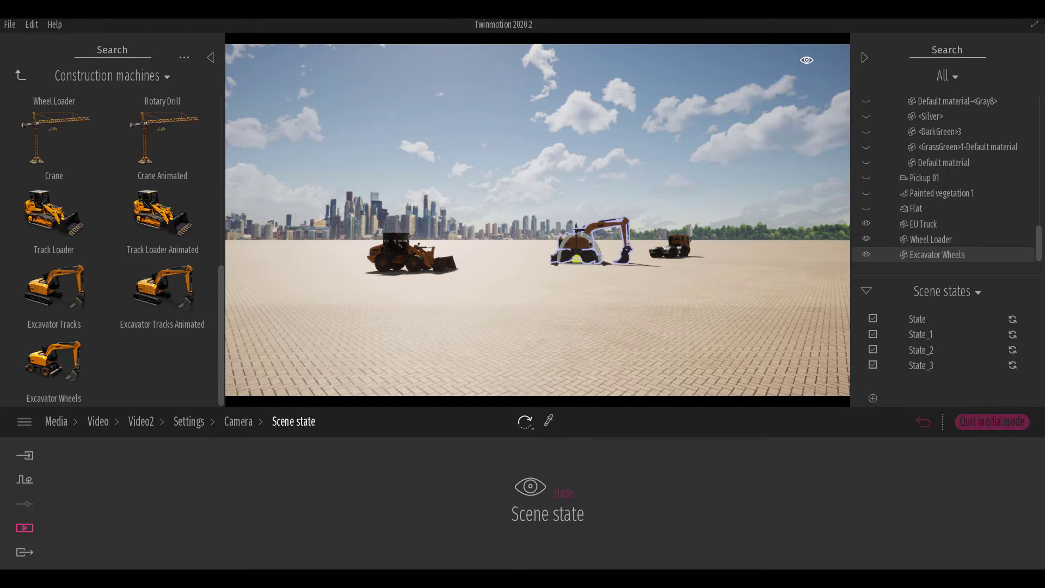
Step: Add a second keyframe to Part01 with scene state State_1
{"action": "left_click", "coordinate": [100, 421]}
{"action": "left_click", "coordinate": [216, 465]}
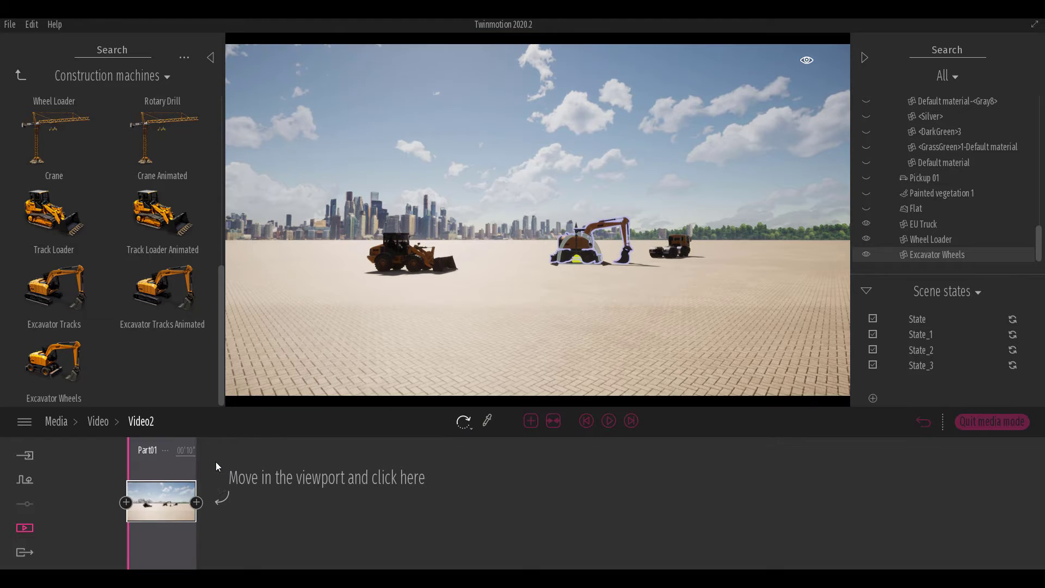
{"action": "left_click", "coordinate": [197, 503]}
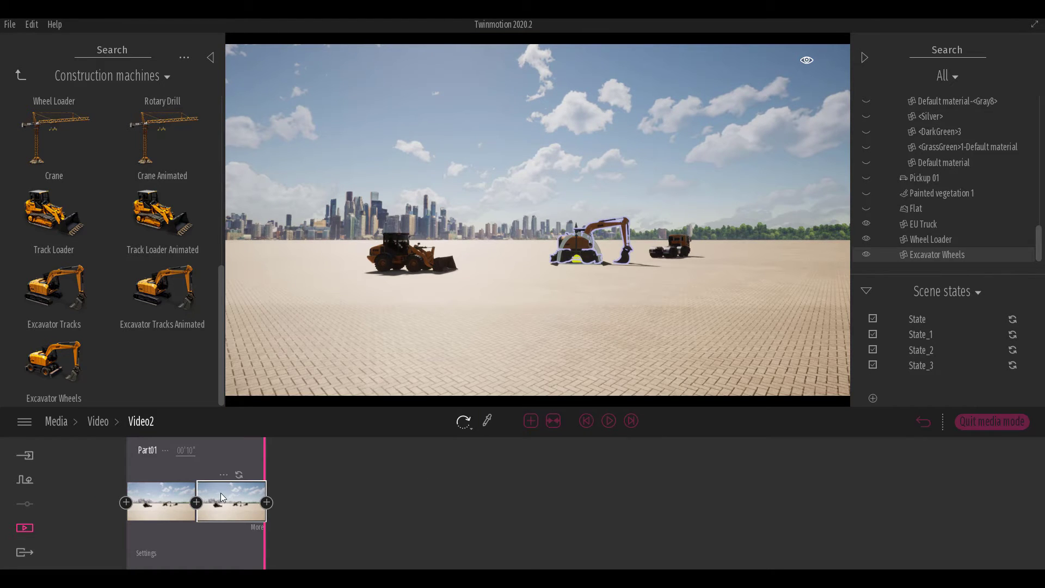
{"action": "left_click", "coordinate": [257, 526]}
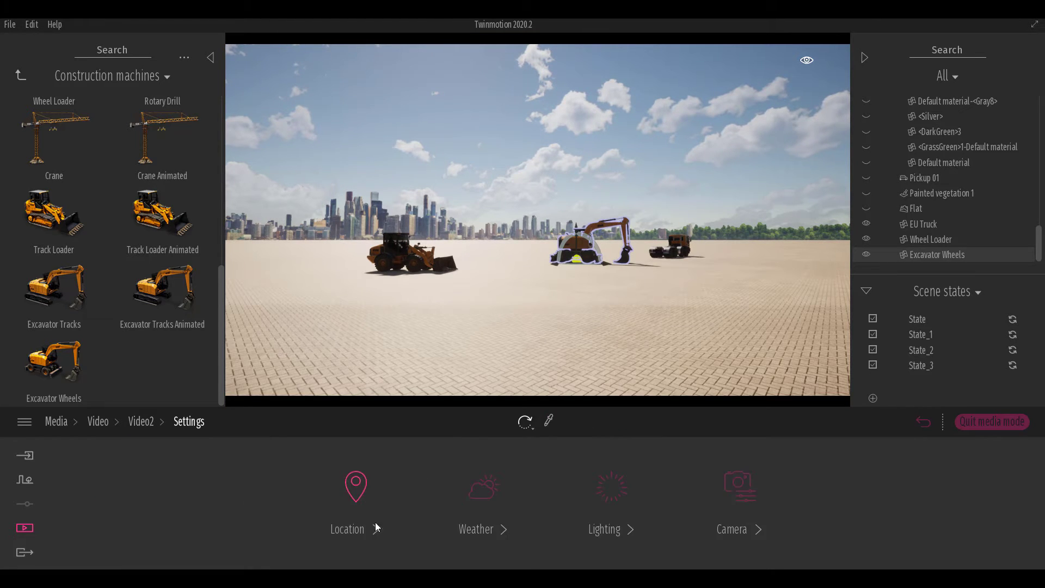
{"action": "left_click", "coordinate": [753, 495]}
{"action": "left_click", "coordinate": [927, 488]}
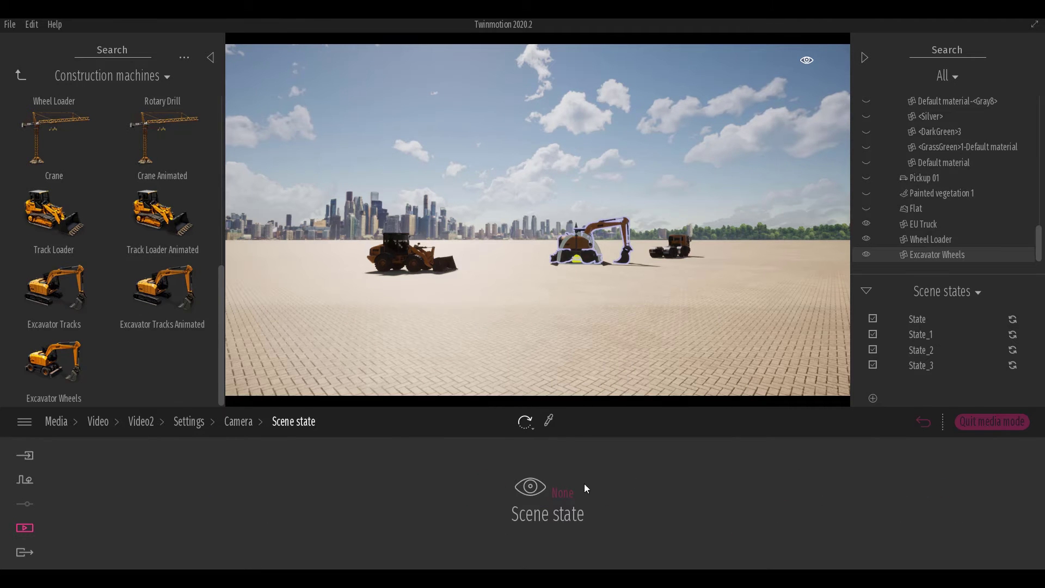
{"action": "left_click", "coordinate": [566, 491]}
{"action": "left_click", "coordinate": [549, 417]}
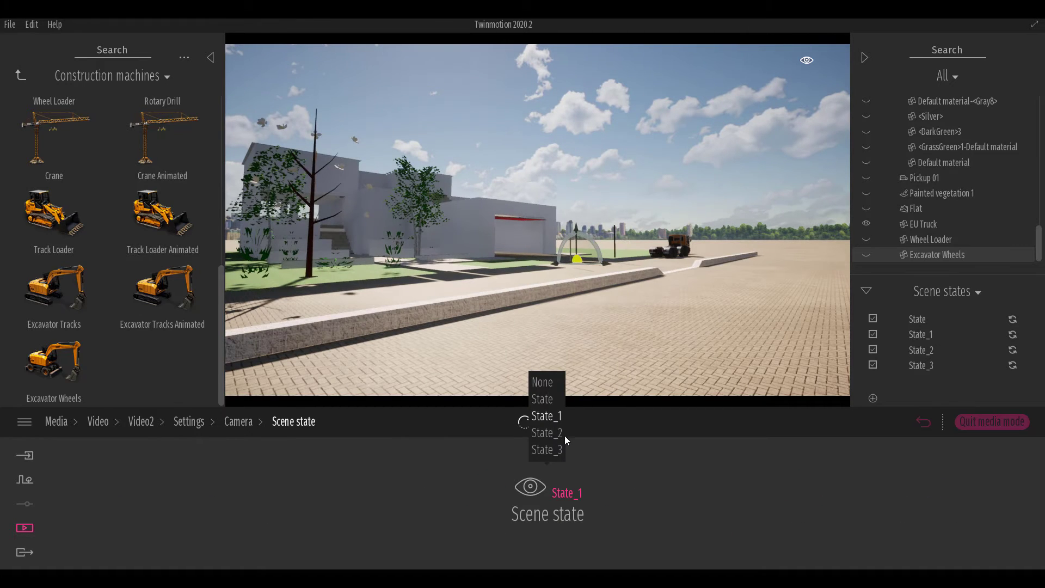
Step: Re-capture the second keyframe from a higher, angled view of the building
{"action": "left_click", "coordinate": [140, 421]}
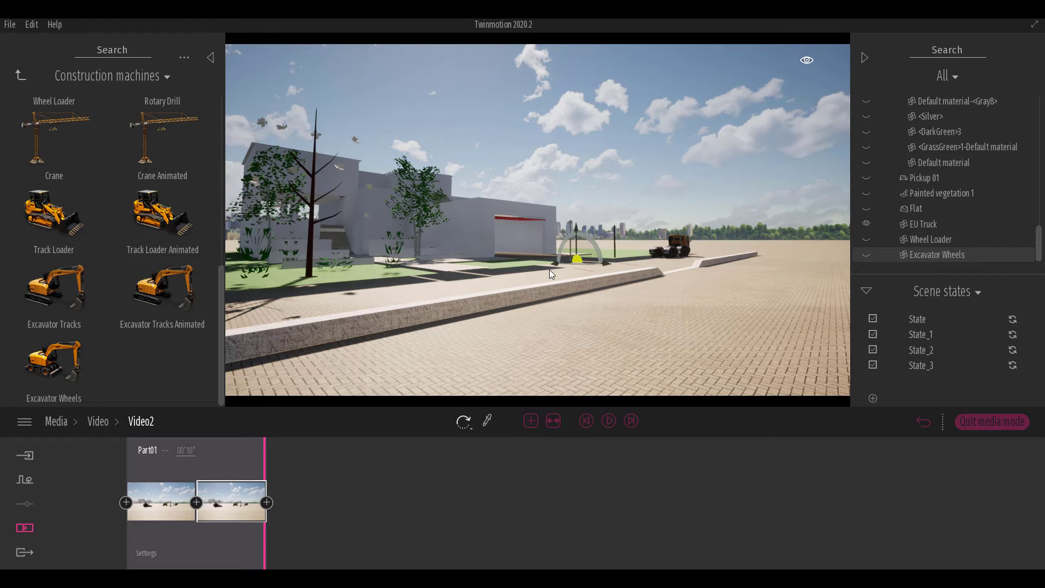
{"action": "right_click_drag", "start_coordinate": [553, 251], "coordinate": [615, 220]}
{"action": "right_click_drag", "start_coordinate": [505, 261], "coordinate": [505, 261]}
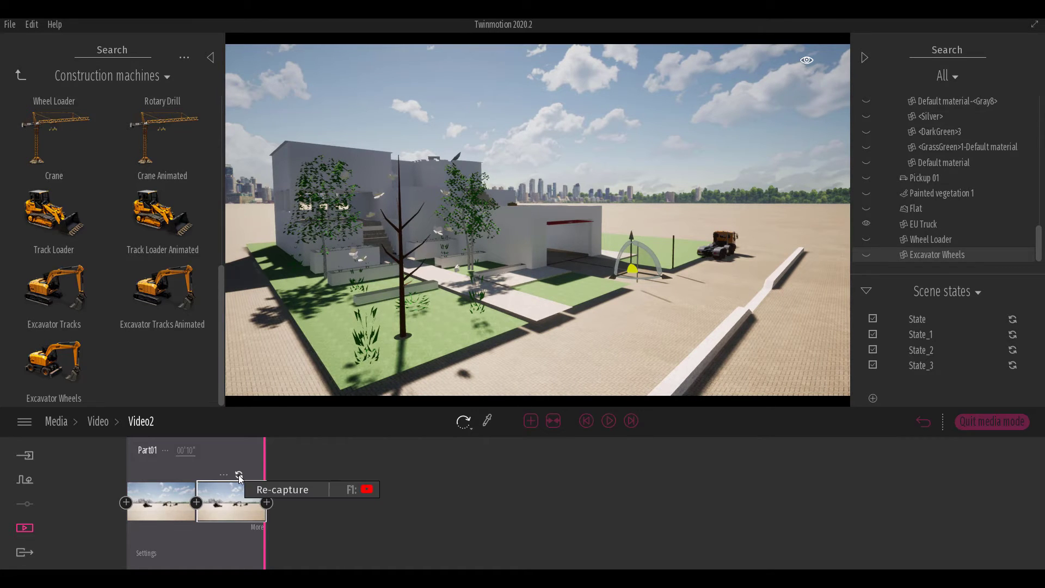
{"action": "left_click", "coordinate": [240, 474]}
Step: Play Video2 from the first keyframe, then replay it from the start
{"action": "left_click", "coordinate": [161, 497]}
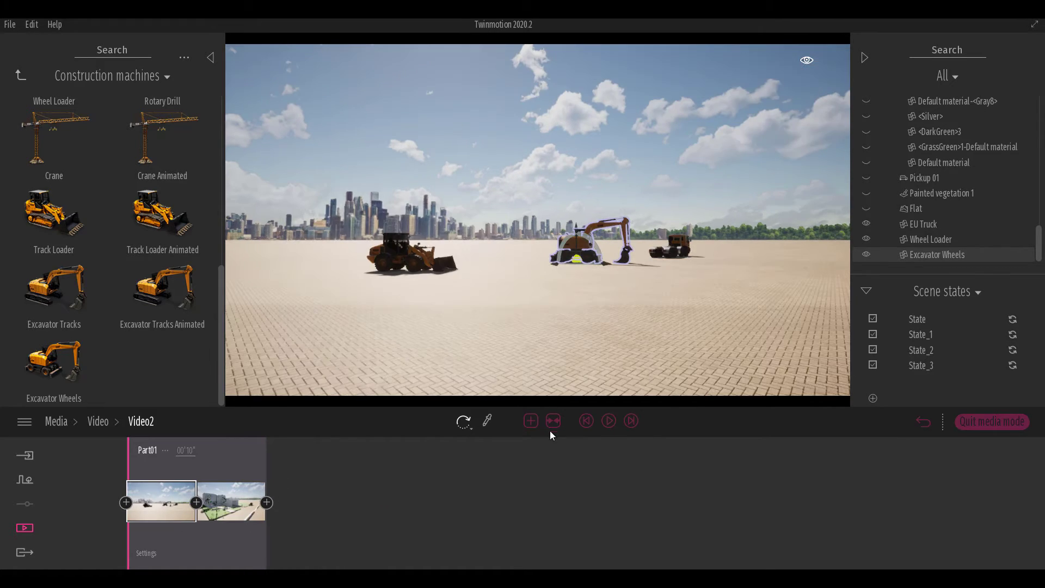
{"action": "left_click", "coordinate": [607, 424]}
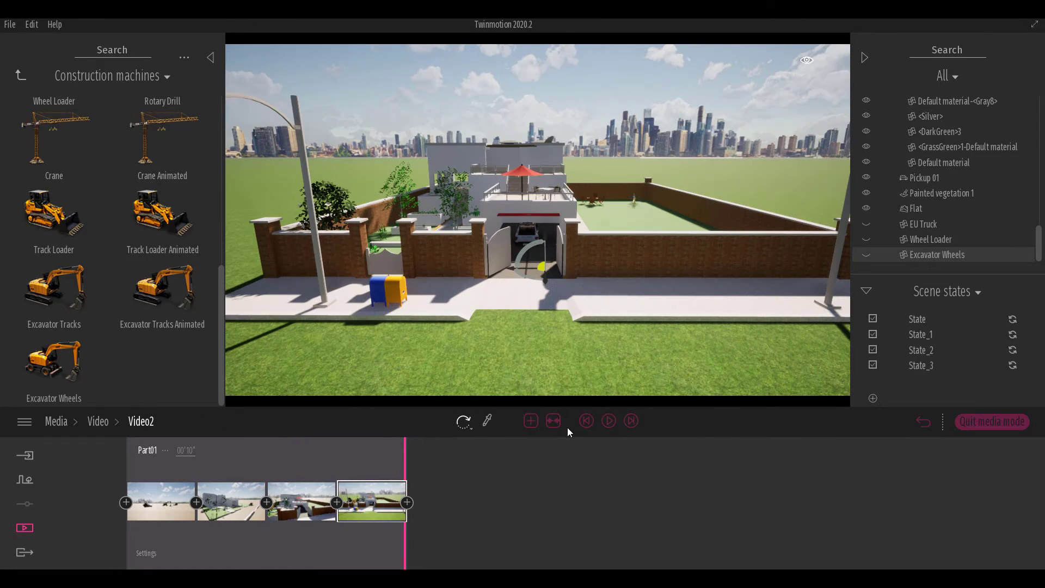
{"action": "left_click", "coordinate": [587, 422]}
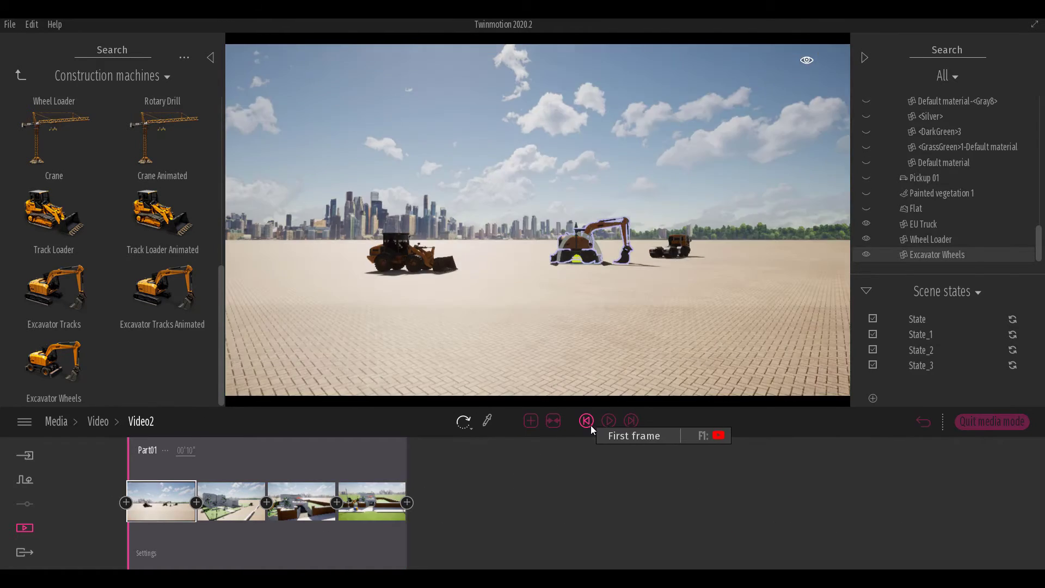
{"action": "left_click", "coordinate": [607, 420]}
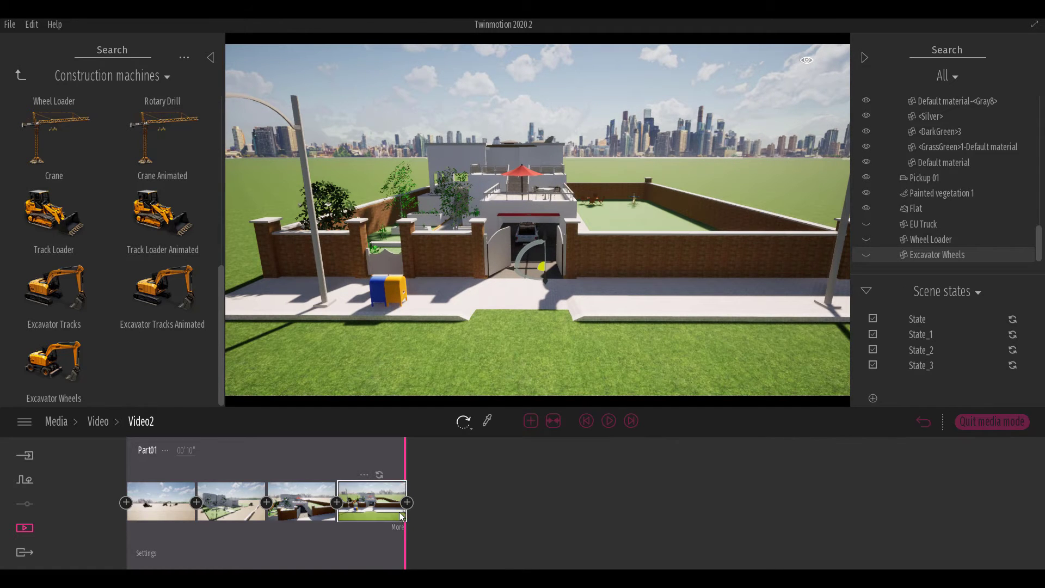
Step: Make the first keyframe's sky slightly cloudier with the Weather slider
{"action": "left_click", "coordinate": [165, 494]}
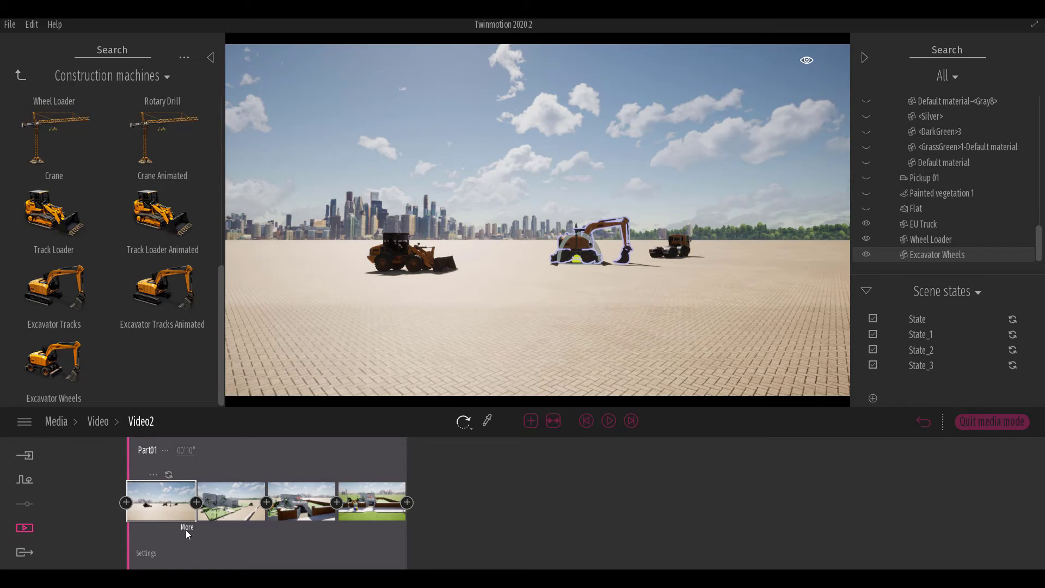
{"action": "left_click", "coordinate": [146, 553]}
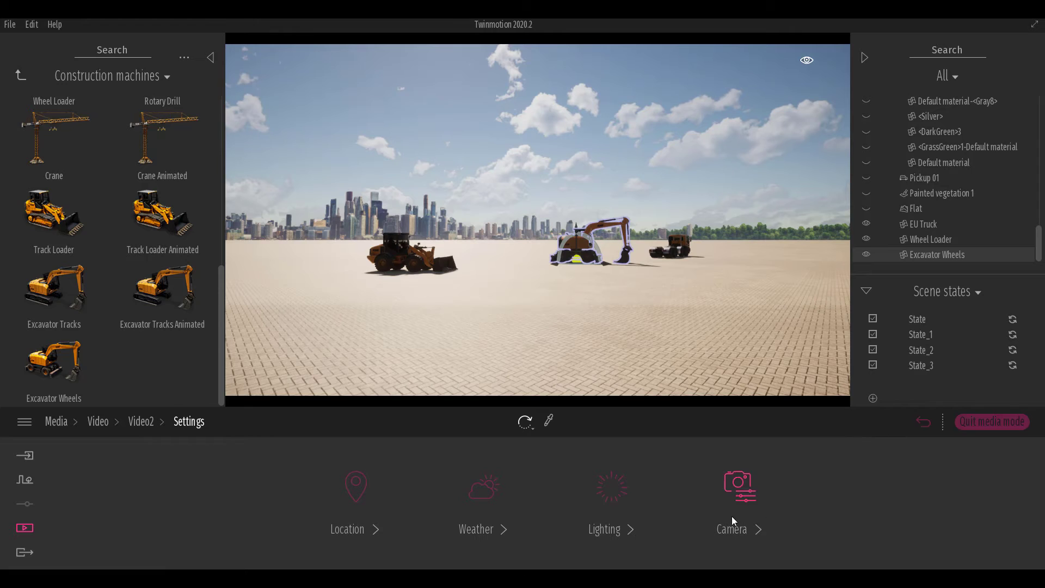
{"action": "left_click", "coordinate": [141, 422]}
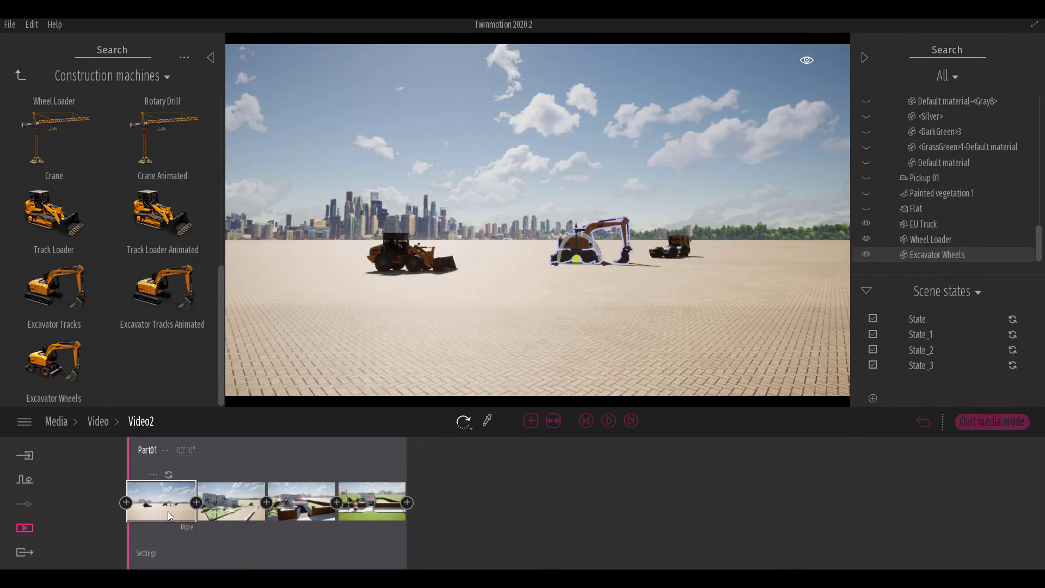
{"action": "left_click", "coordinate": [185, 526]}
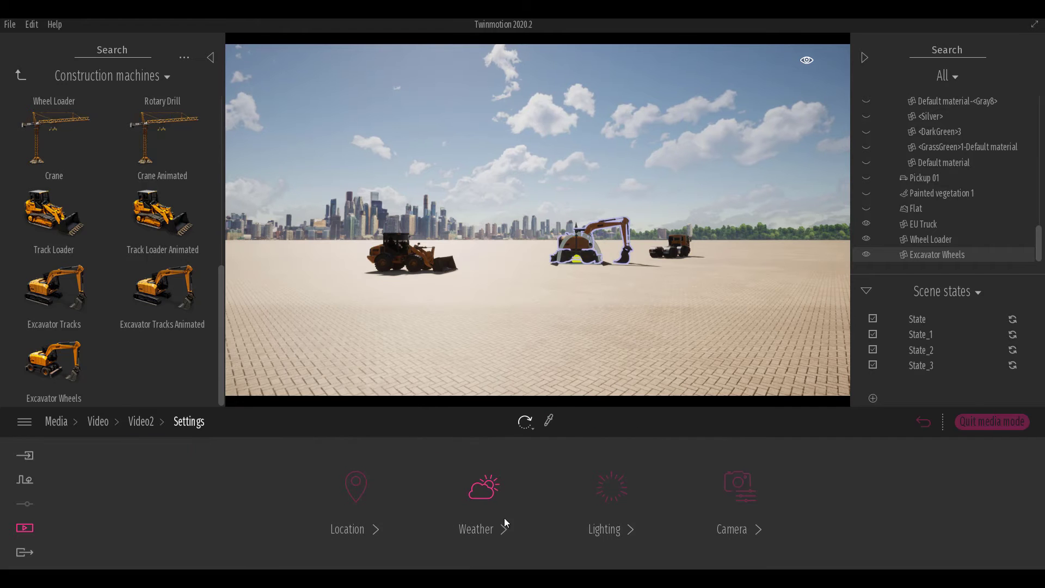
{"action": "left_click", "coordinate": [483, 493]}
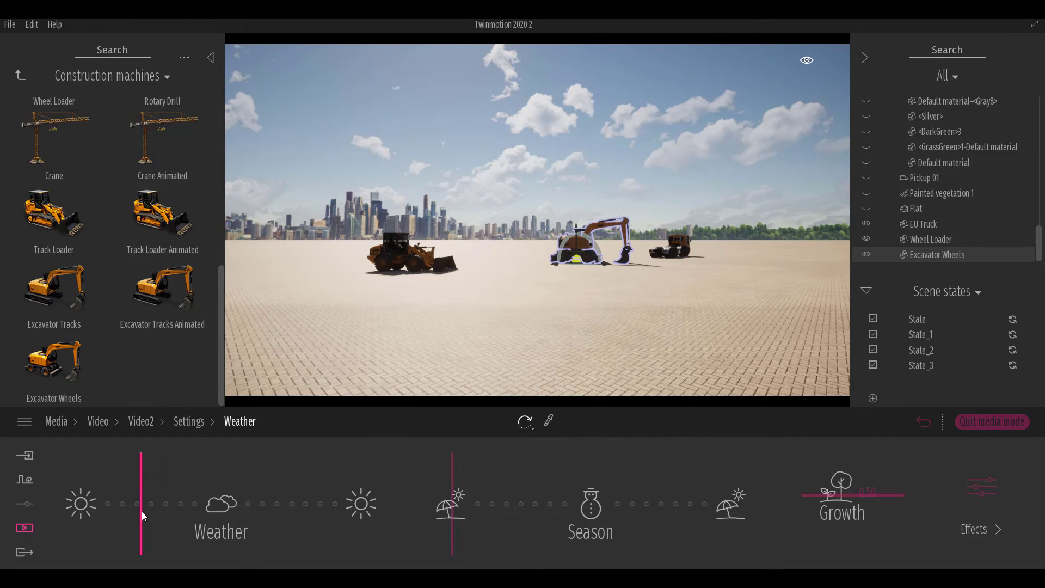
{"action": "left_click_drag", "start_coordinate": [141, 511], "coordinate": [152, 513]}
Step: Set the first keyframe's time of day to 13:38
{"action": "left_click", "coordinate": [200, 429]}
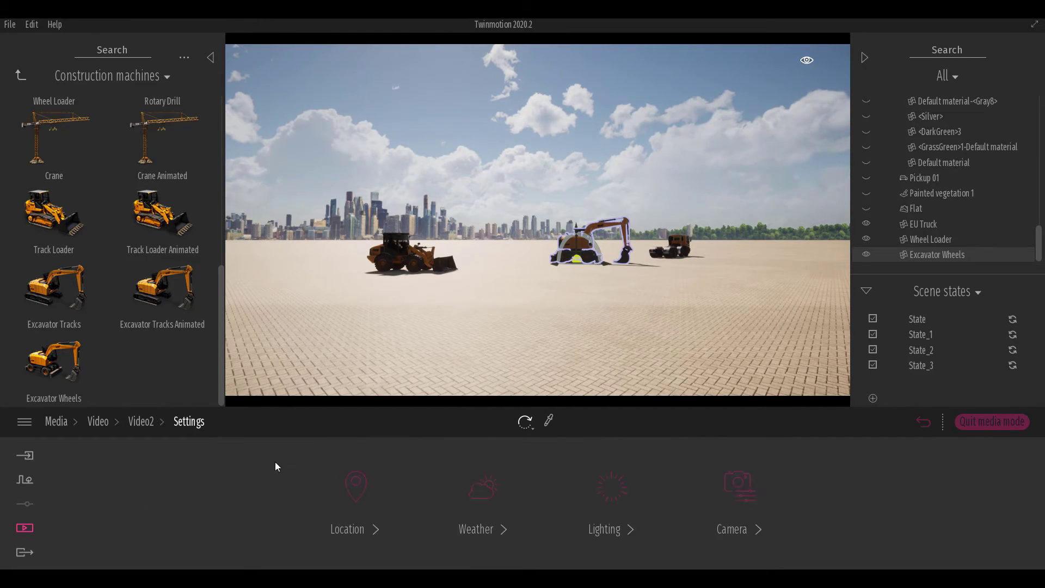
{"action": "left_click", "coordinate": [358, 489]}
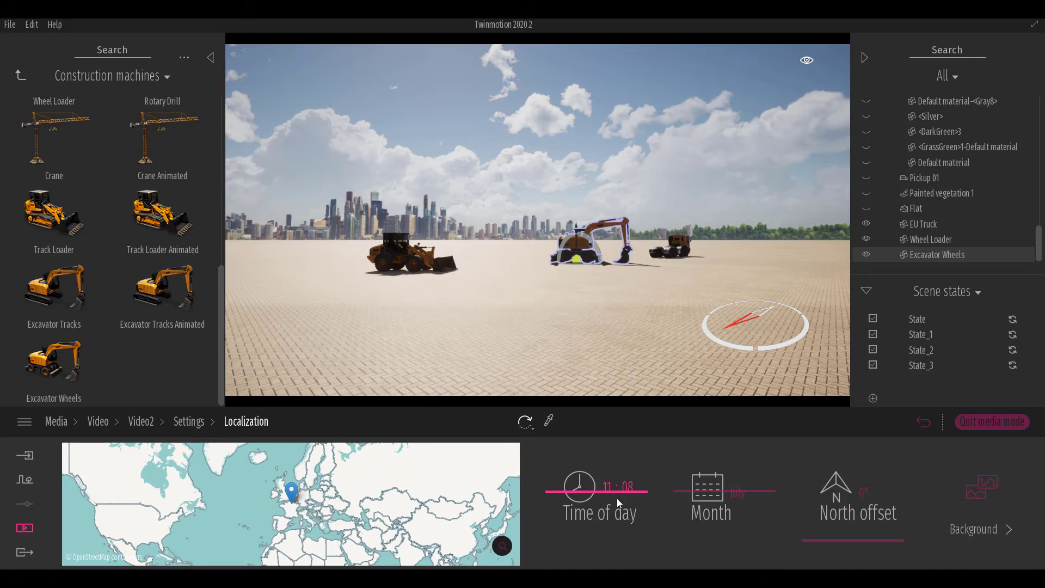
{"action": "left_click_drag", "start_coordinate": [616, 498], "coordinate": [619, 500]}
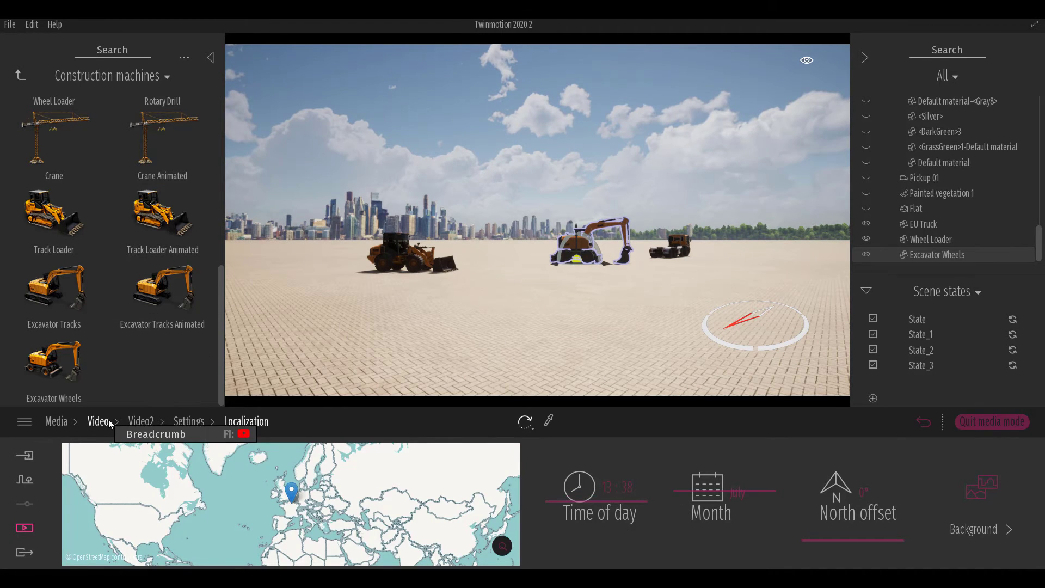
Step: Make the fourth keyframe's weather rainy with wet ground
{"action": "left_click", "coordinate": [143, 422]}
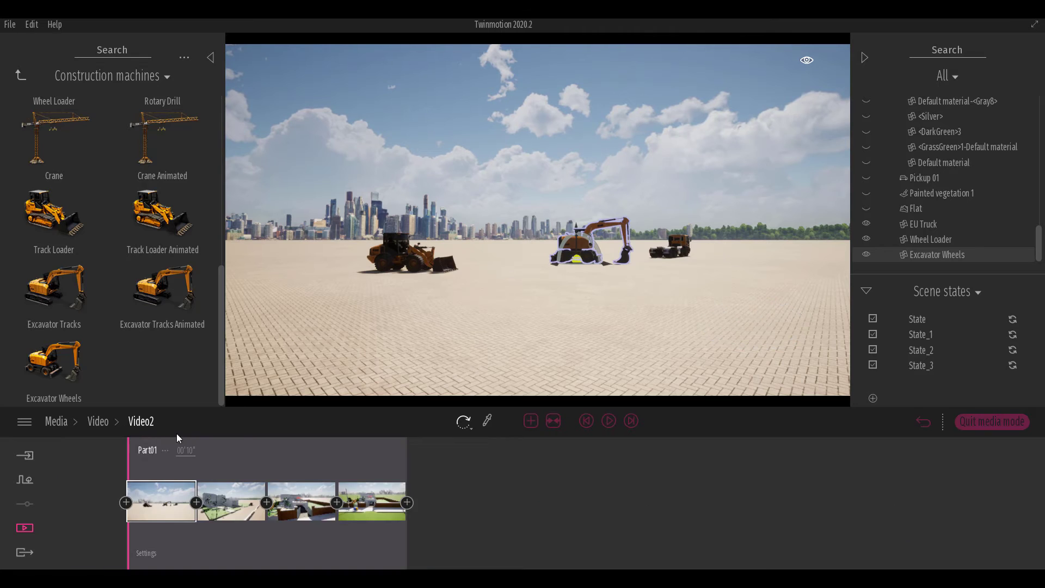
{"action": "mouse_move", "coordinate": [181, 478]}
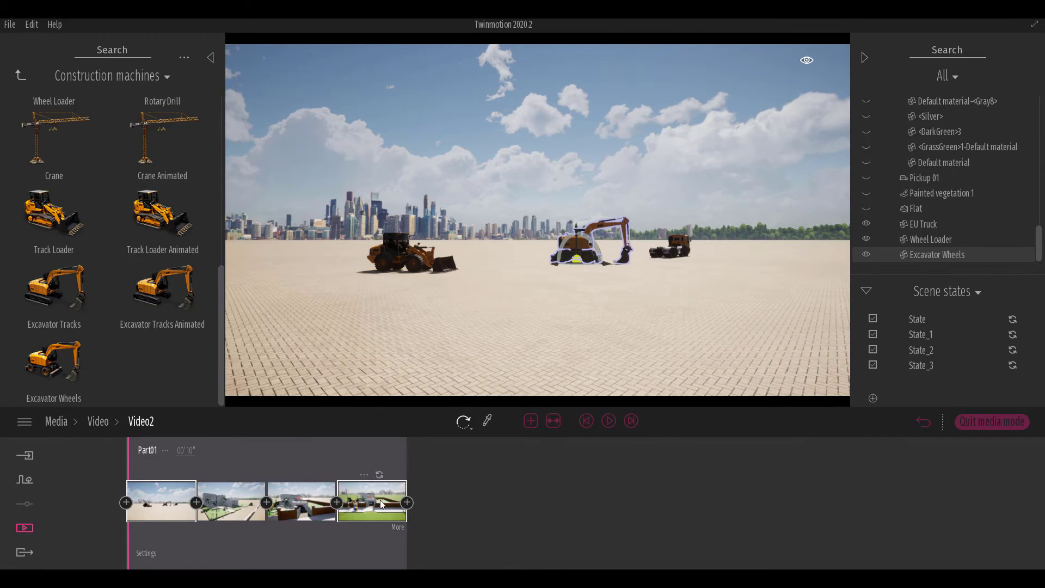
{"action": "left_click", "coordinate": [400, 526]}
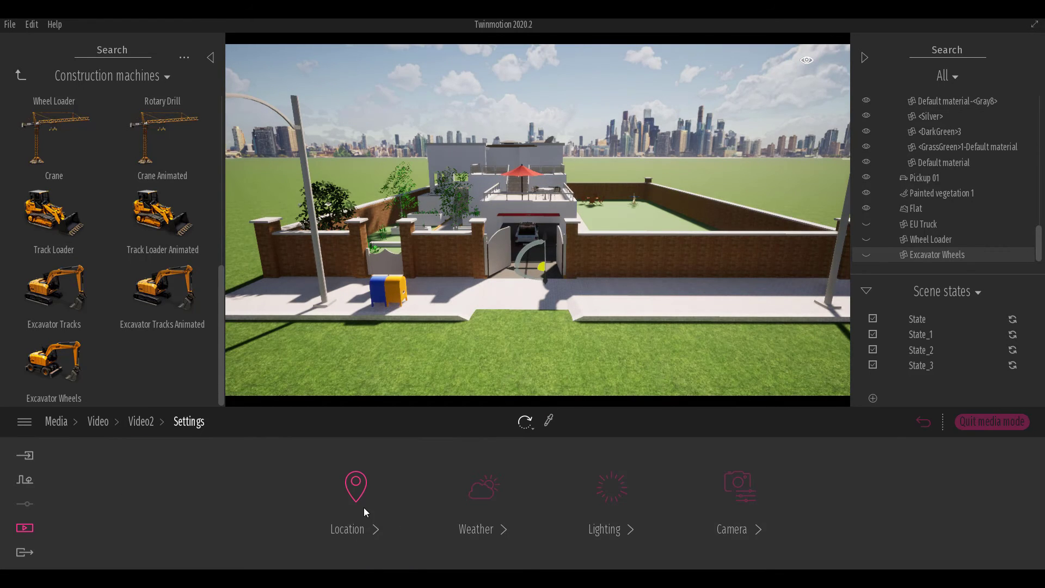
{"action": "left_click", "coordinate": [466, 485]}
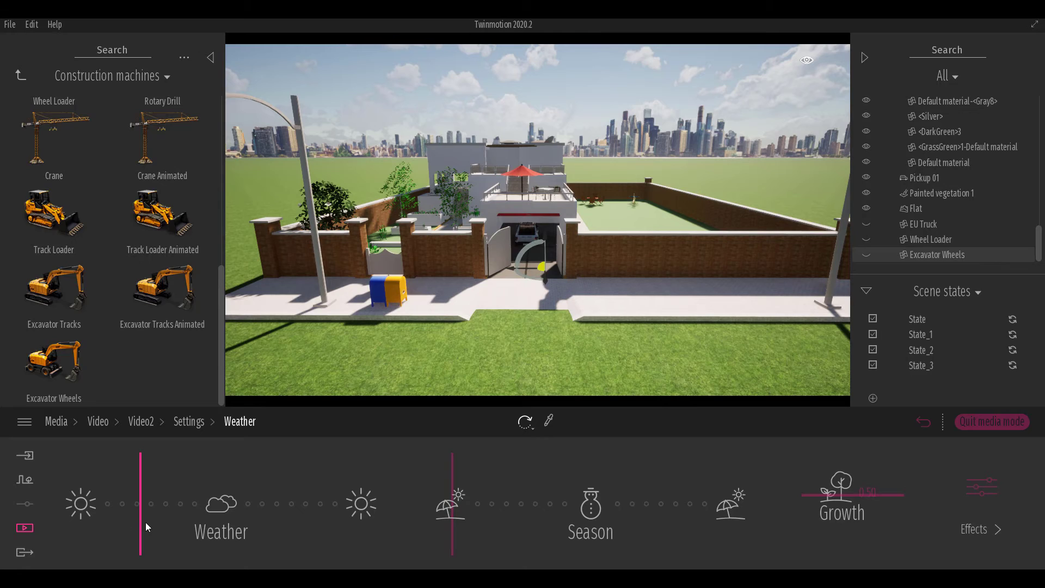
{"action": "left_click_drag", "start_coordinate": [141, 517], "coordinate": [184, 514]}
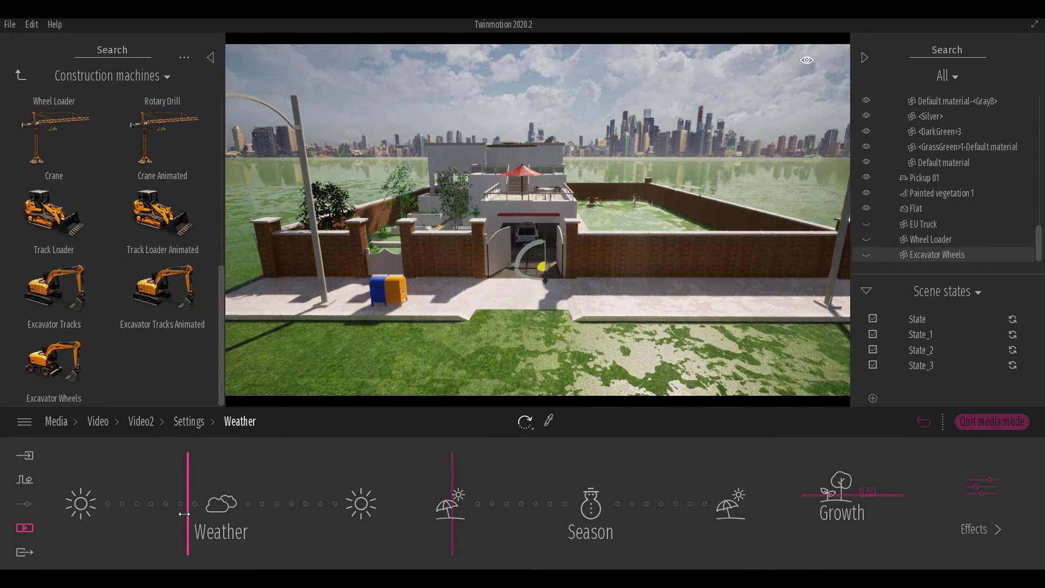
Step: Move the fourth keyframe's time of day to evening, around 20:35
{"action": "left_click", "coordinate": [188, 421]}
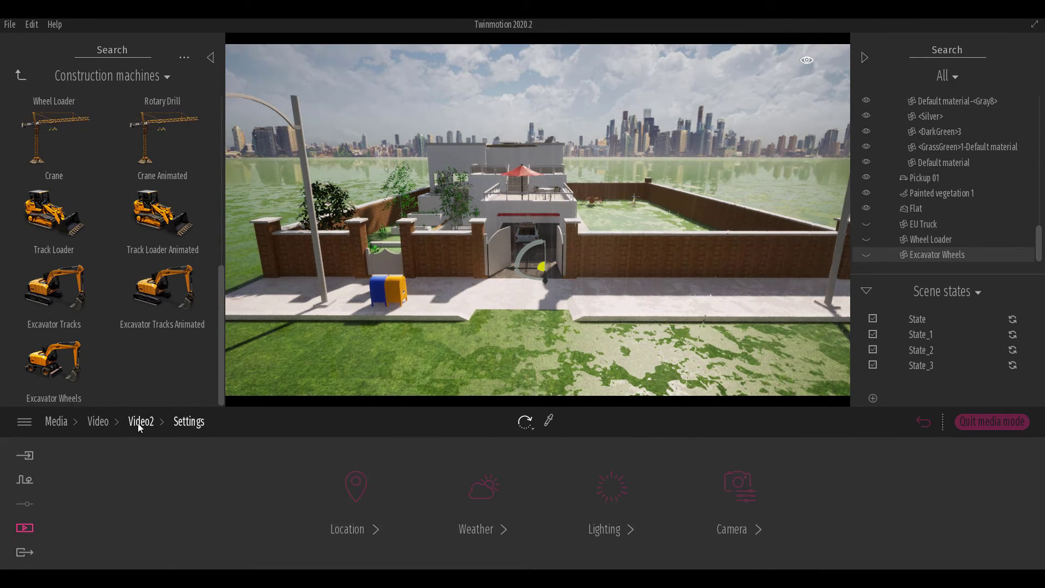
{"action": "left_click", "coordinate": [356, 486]}
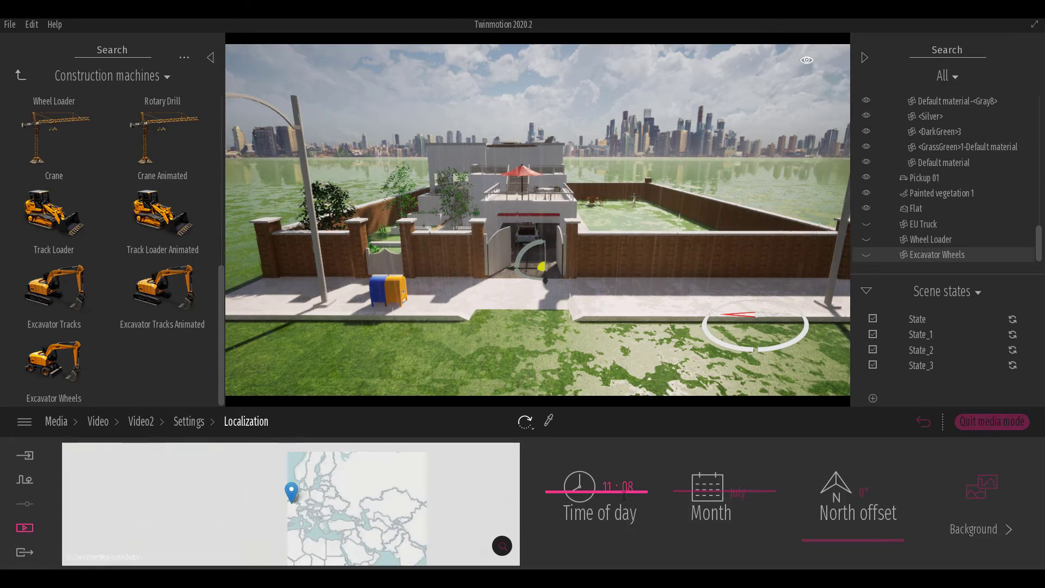
{"action": "left_click_drag", "start_coordinate": [625, 495], "coordinate": [623, 528]}
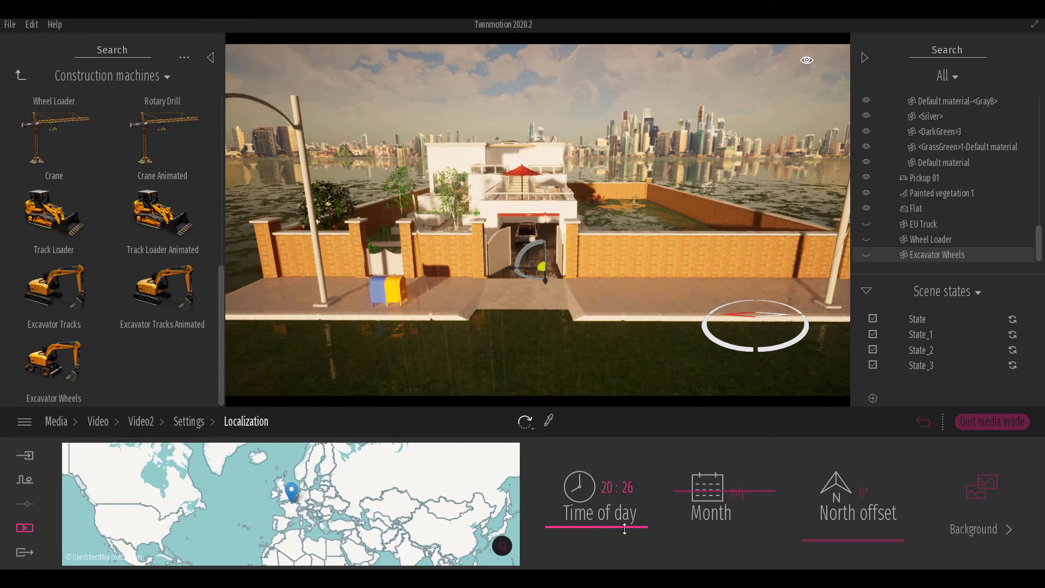
{"action": "left_click", "coordinate": [136, 423]}
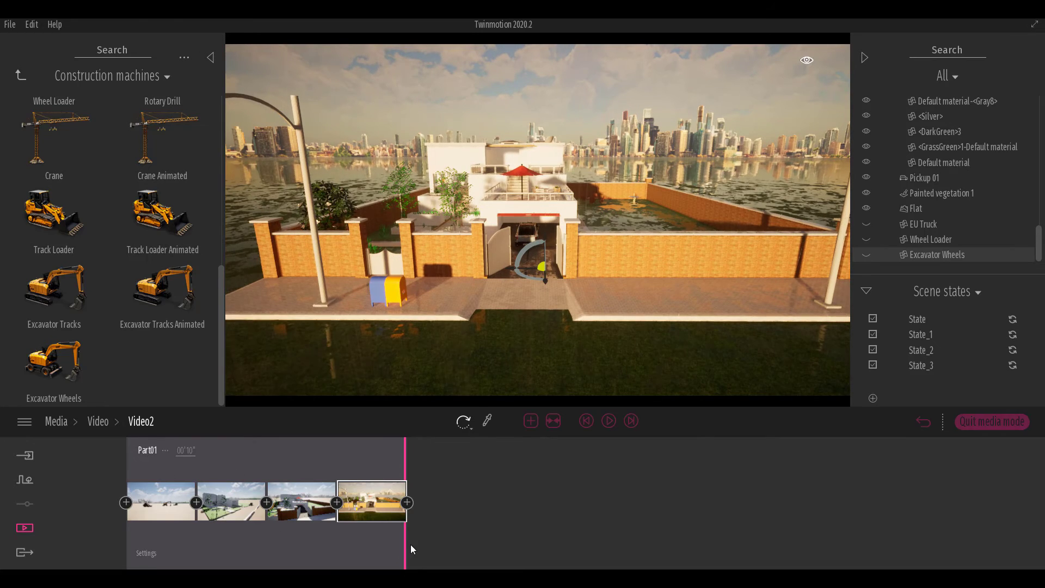
{"action": "left_click", "coordinate": [585, 422]}
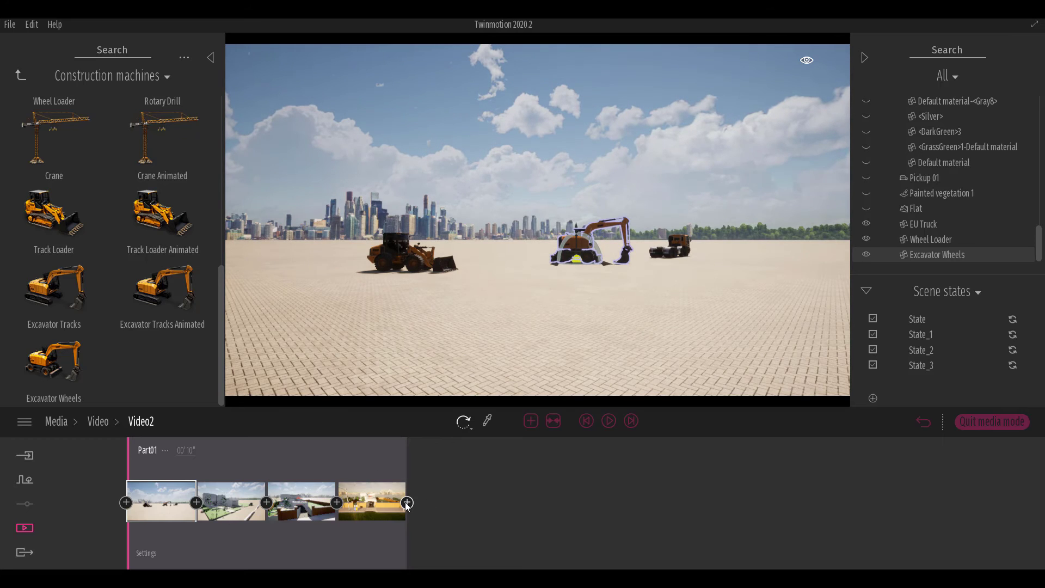
{"action": "left_click", "coordinate": [608, 422]}
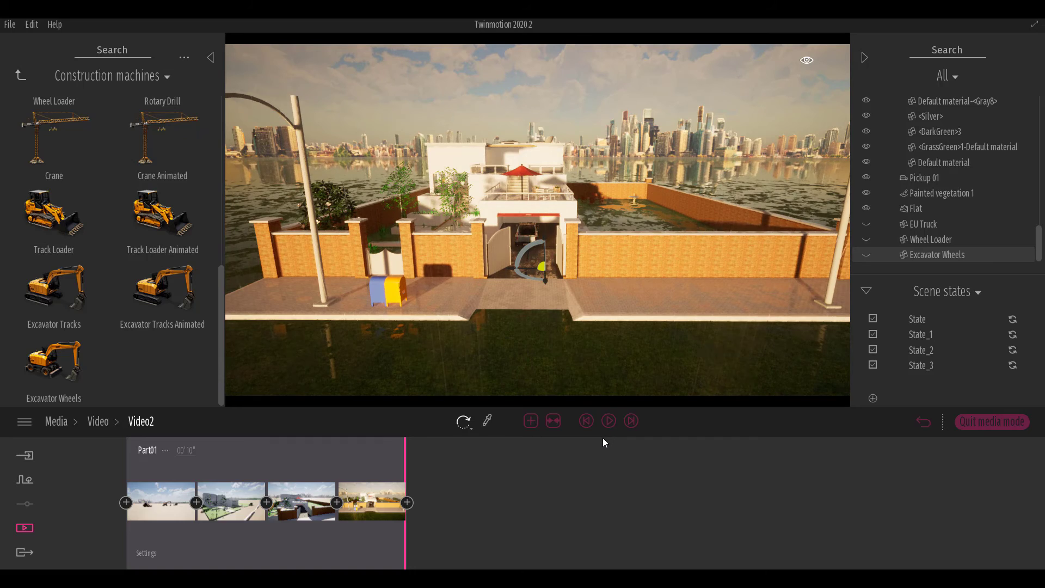
Step: Add a fifth keyframe from the yard view and scrub the timeline to check it
{"action": "scroll", "coordinate": [579, 270], "scroll_direction": "down", "scroll_amount": 5}
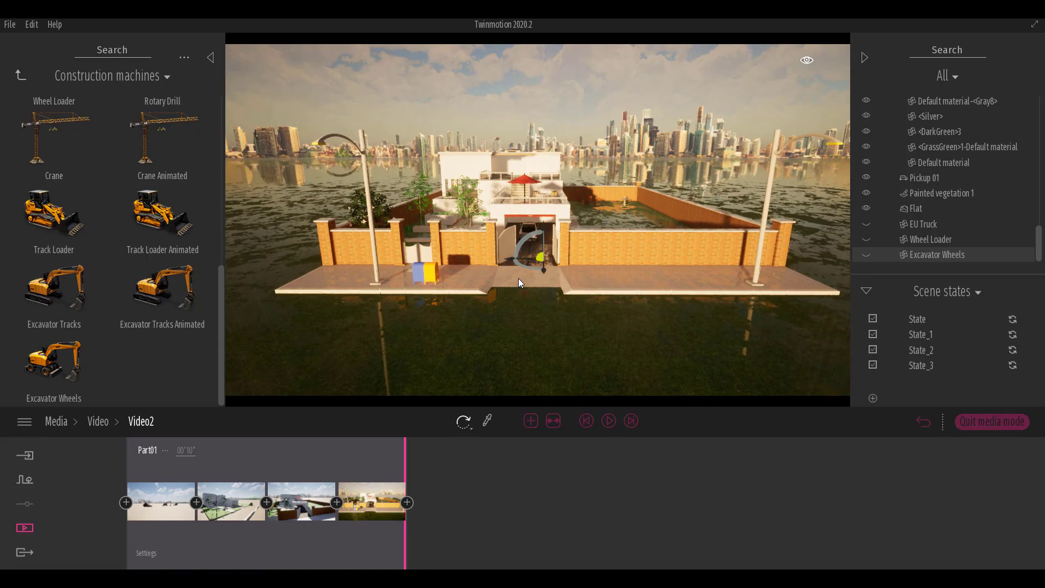
{"action": "left_click", "coordinate": [407, 502]}
{"action": "left_click_drag", "start_coordinate": [400, 526], "coordinate": [479, 514]}
Step: Add a sixth keyframe of the grass and preview the move into a low grass close-up
{"action": "left_click", "coordinate": [477, 502]}
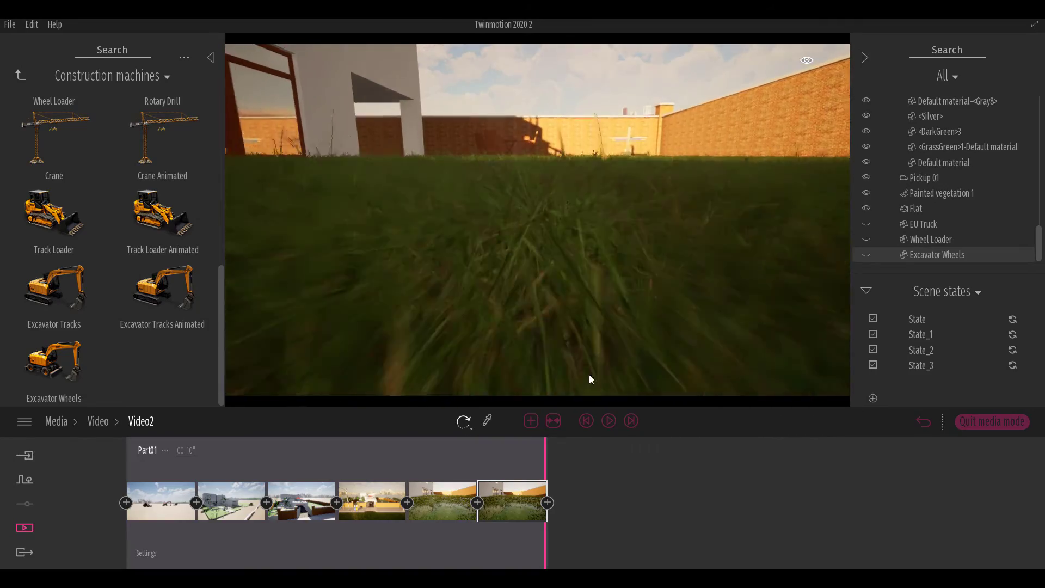
{"action": "left_click_drag", "start_coordinate": [492, 531], "coordinate": [521, 535]}
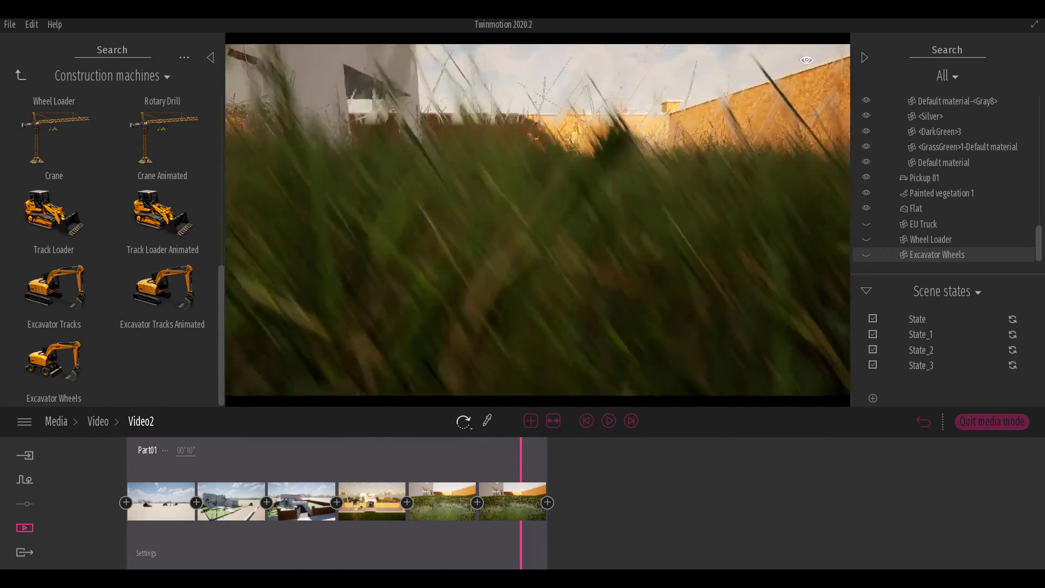
{"action": "mouse_move", "coordinate": [520, 483]}
{"action": "left_click", "coordinate": [544, 536]}
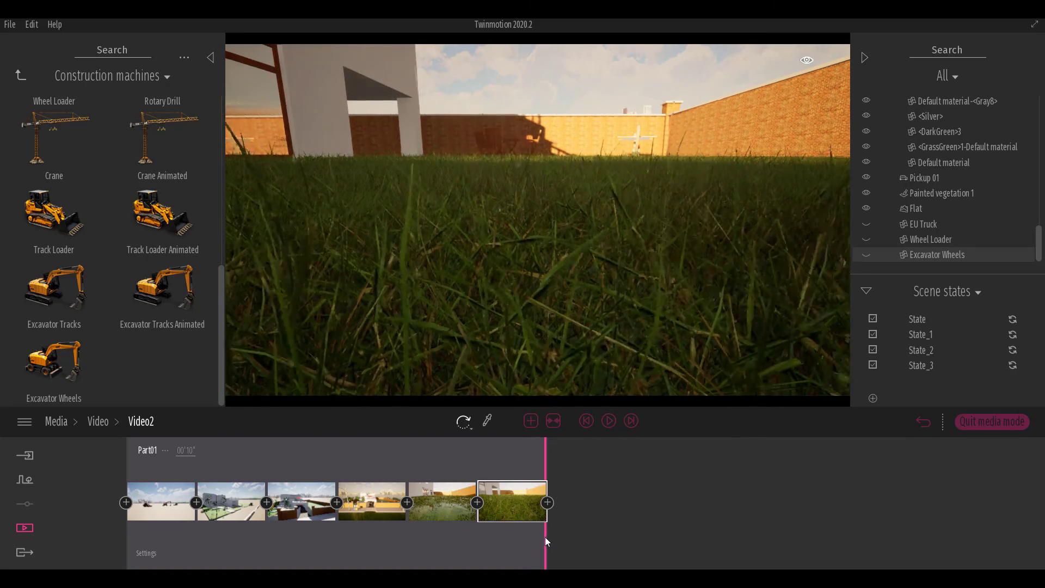
{"action": "left_click_drag", "start_coordinate": [545, 536], "coordinate": [401, 536]}
{"action": "left_click_drag", "start_coordinate": [373, 497], "coordinate": [549, 510]}
Step: Add a seventh keyframe, then swing the camera up toward the white terraces
{"action": "left_click", "coordinate": [547, 502]}
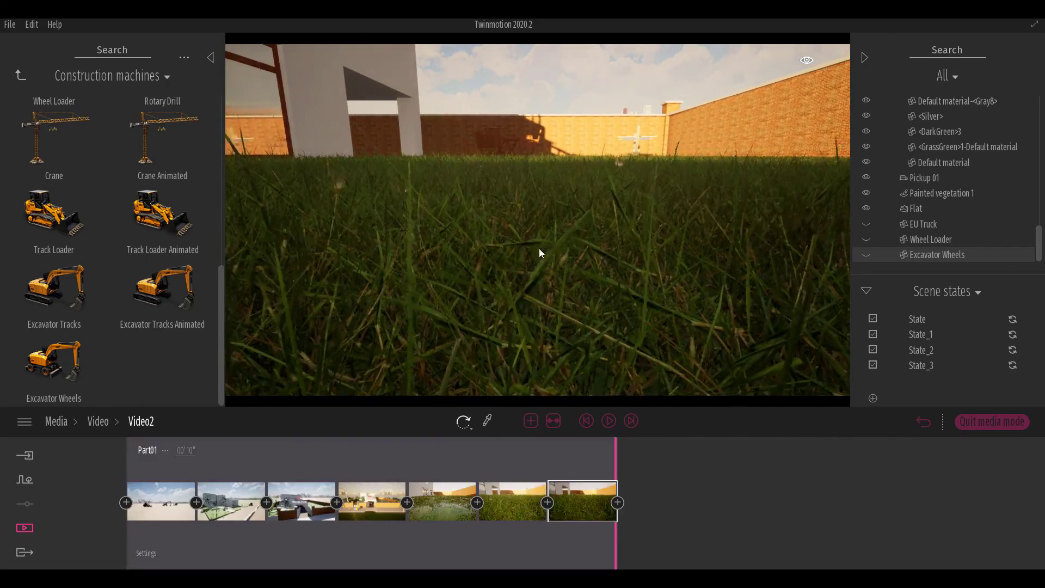
{"action": "left_click_drag", "start_coordinate": [503, 254], "coordinate": [413, 256]}
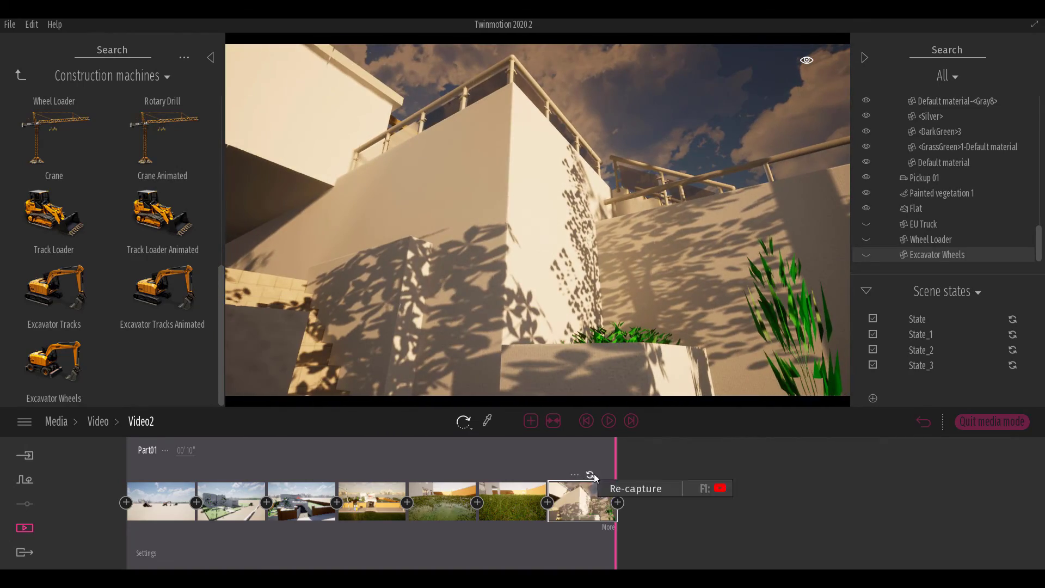
{"action": "mouse_move", "coordinate": [609, 515]}
{"action": "left_mouse_down"}
{"action": "mouse_move", "coordinate": [476, 516]}
{"action": "mouse_move", "coordinate": [615, 511]}
{"action": "left_mouse_up"}
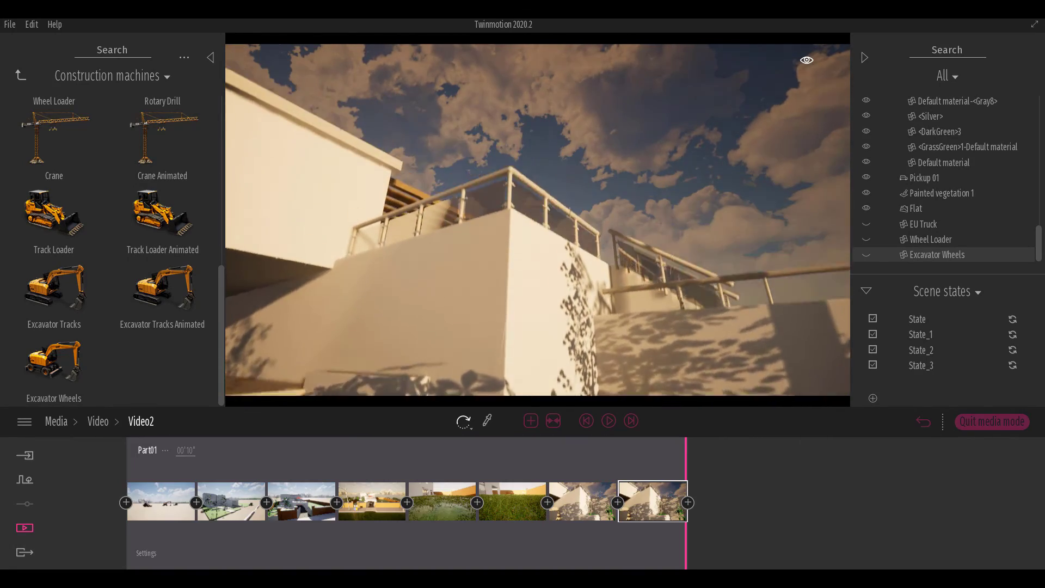
Step: Select the last keyframe and open its settings
{"action": "left_click", "coordinate": [566, 486]}
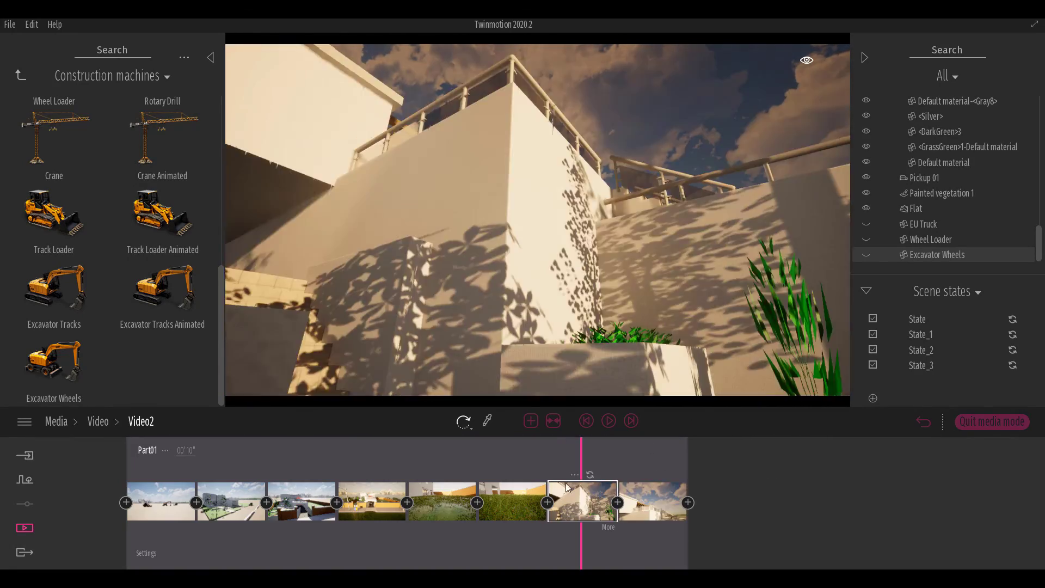
{"action": "left_click", "coordinate": [644, 516]}
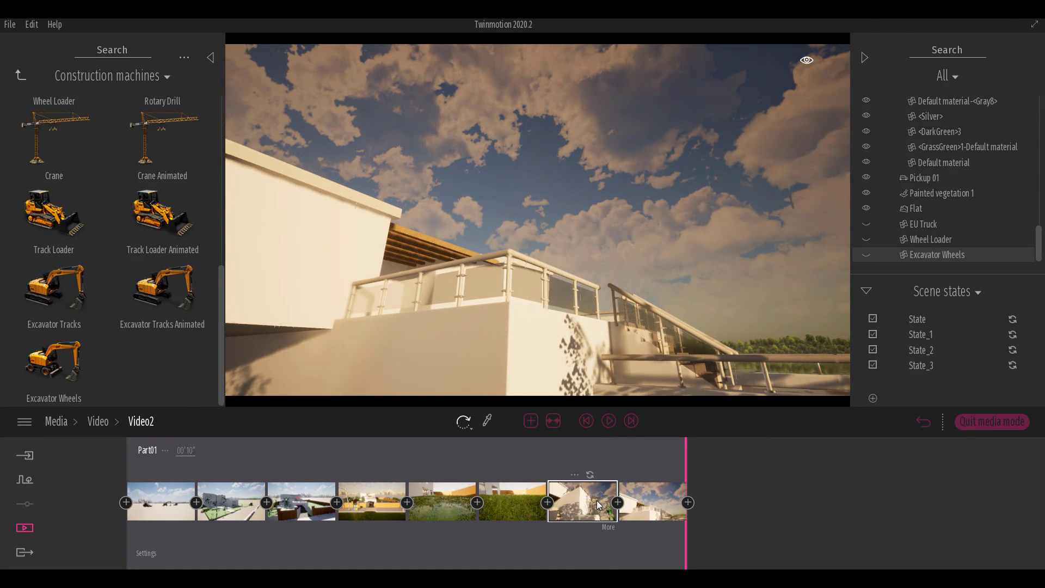
{"action": "left_click", "coordinate": [678, 527]}
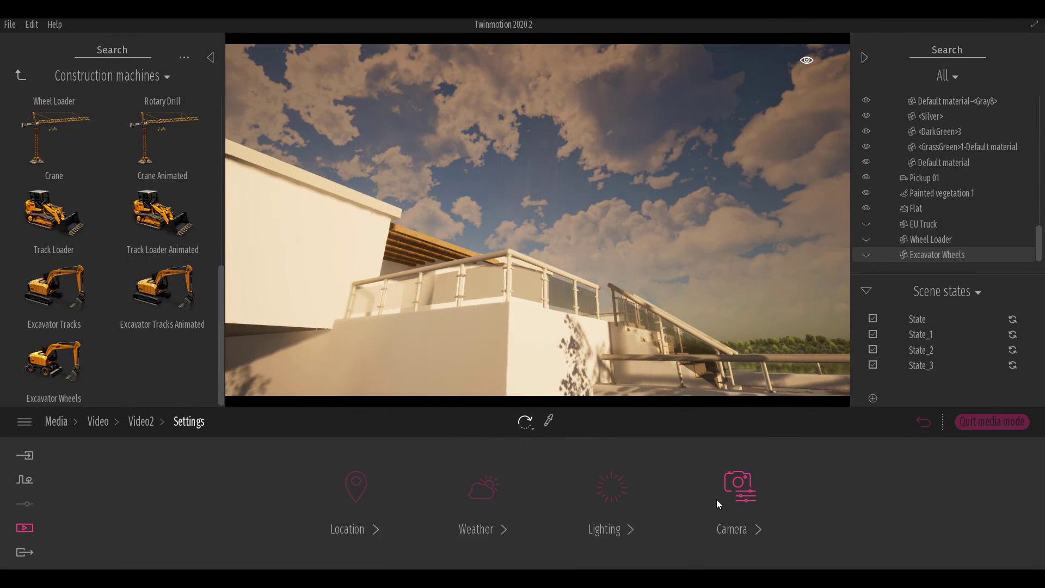